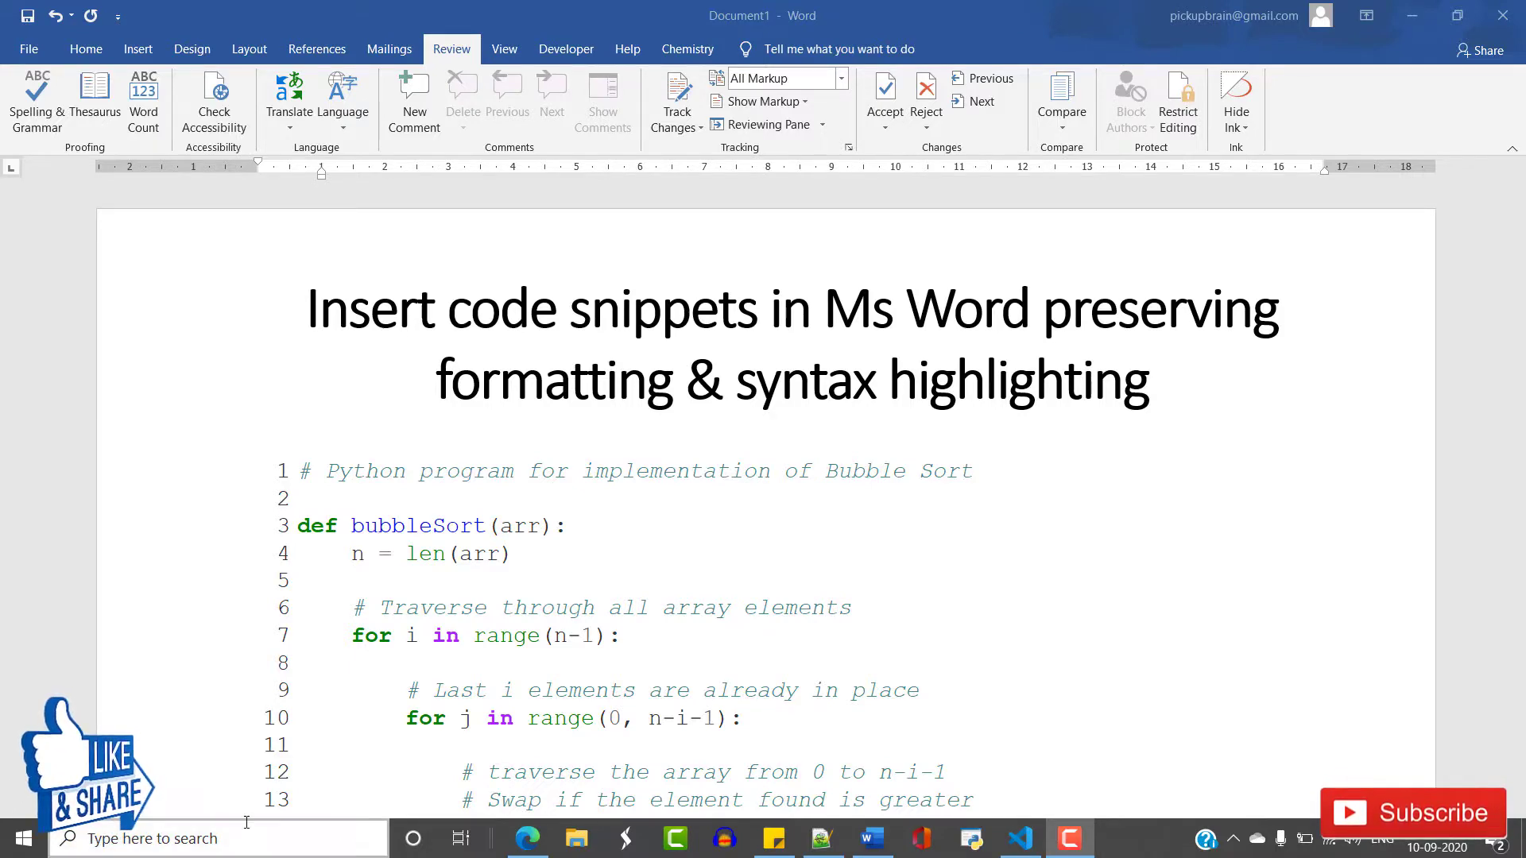
# Scroll through the 25-line Python Bubble Sort script in Notepad++'s 'new 2' tab
pyautogui.scroll(-2, 556, 630)
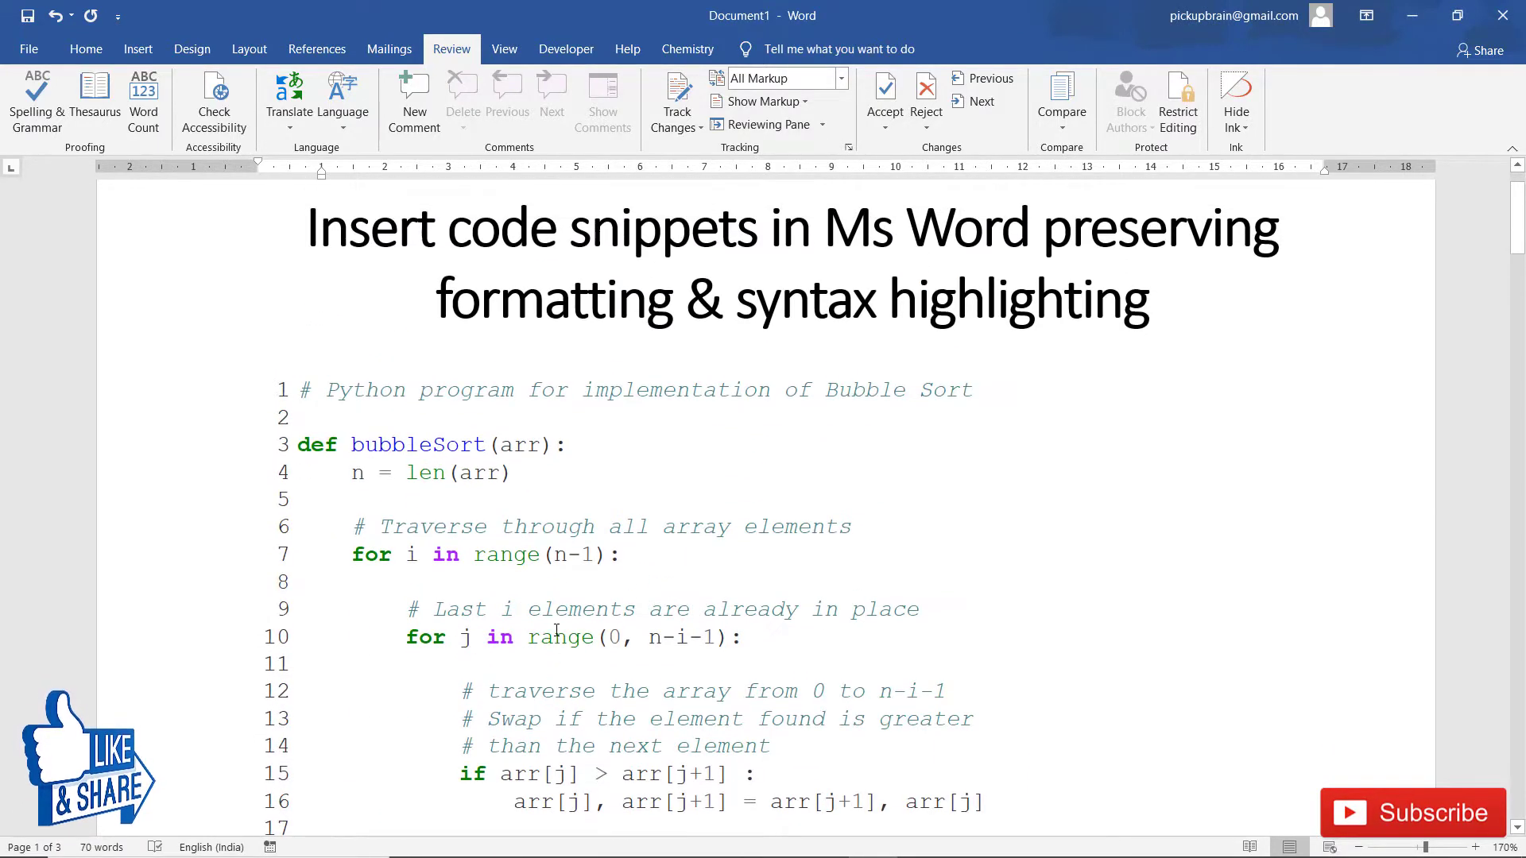
pyautogui.scroll(-20, 556, 631)
pyautogui.scroll(-10, 556, 630)
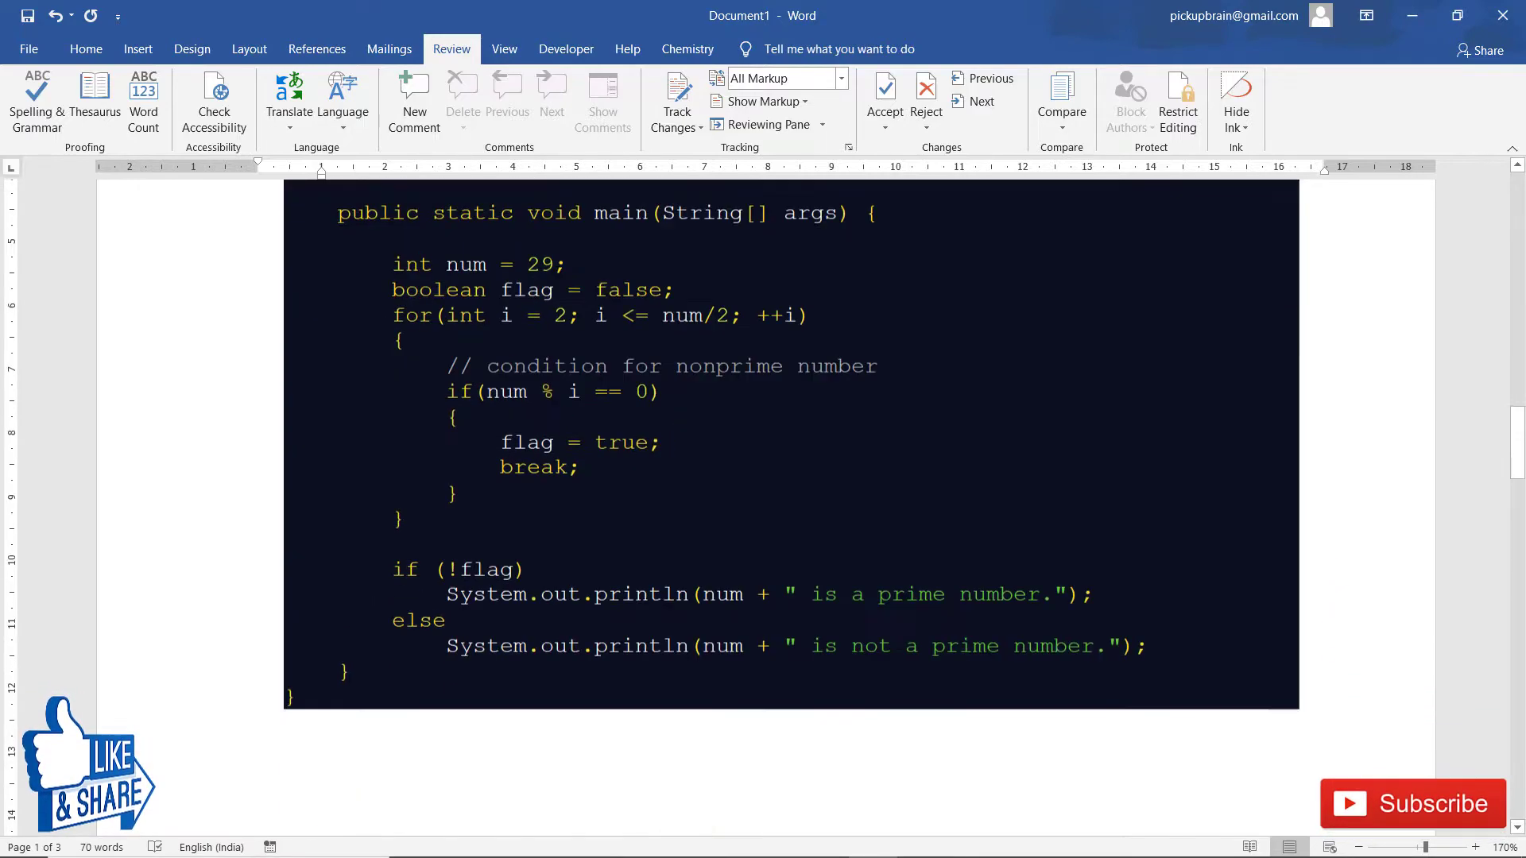
pyautogui.scroll(15, 556, 630)
pyautogui.scroll(8, 556, 630)
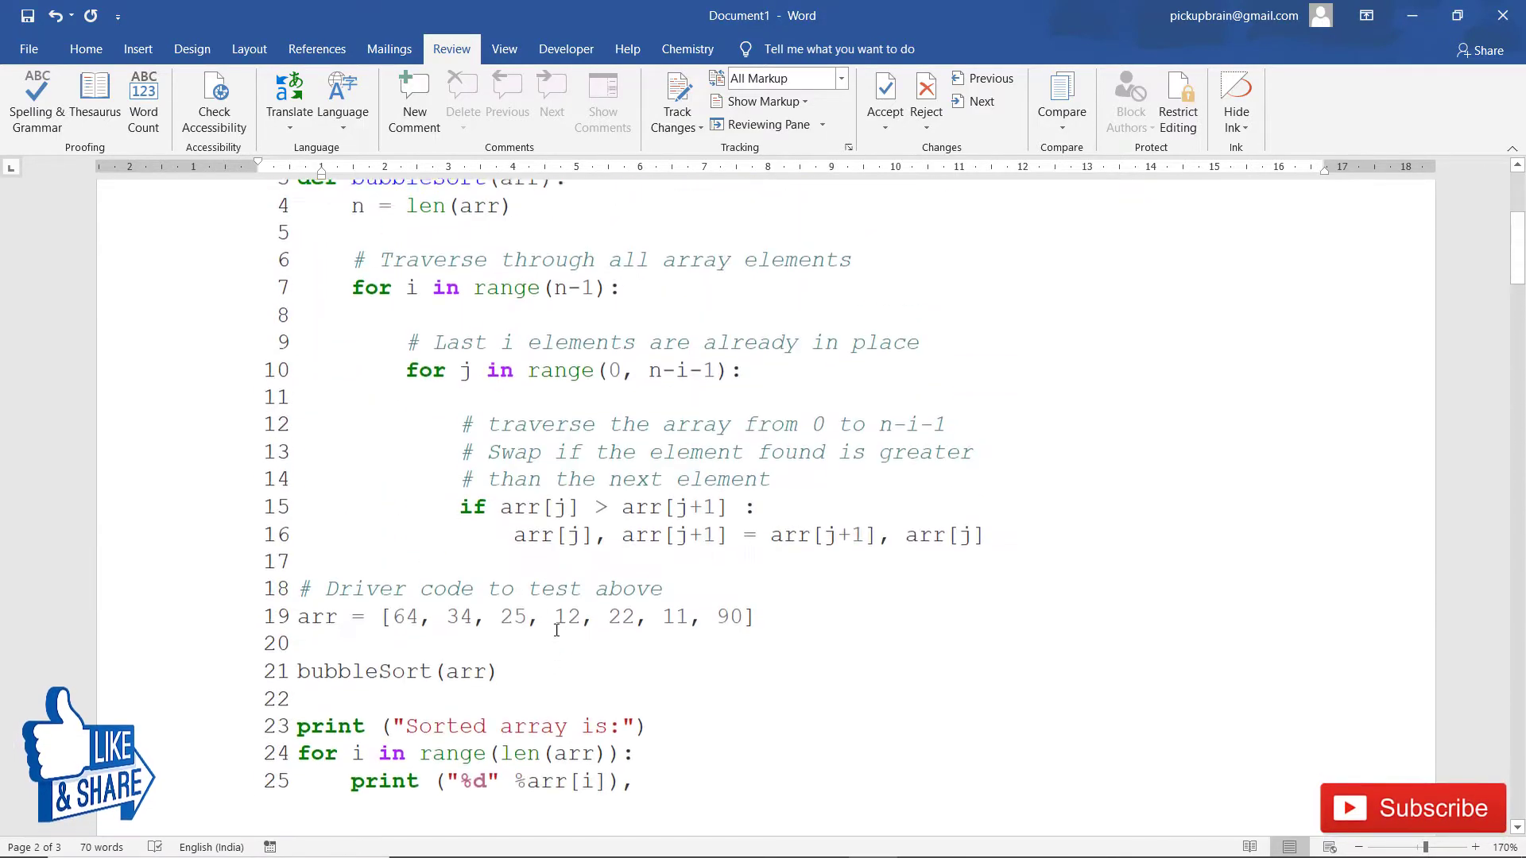
pyautogui.scroll(-15, 557, 630)
pyautogui.scroll(-4, 763, 508)
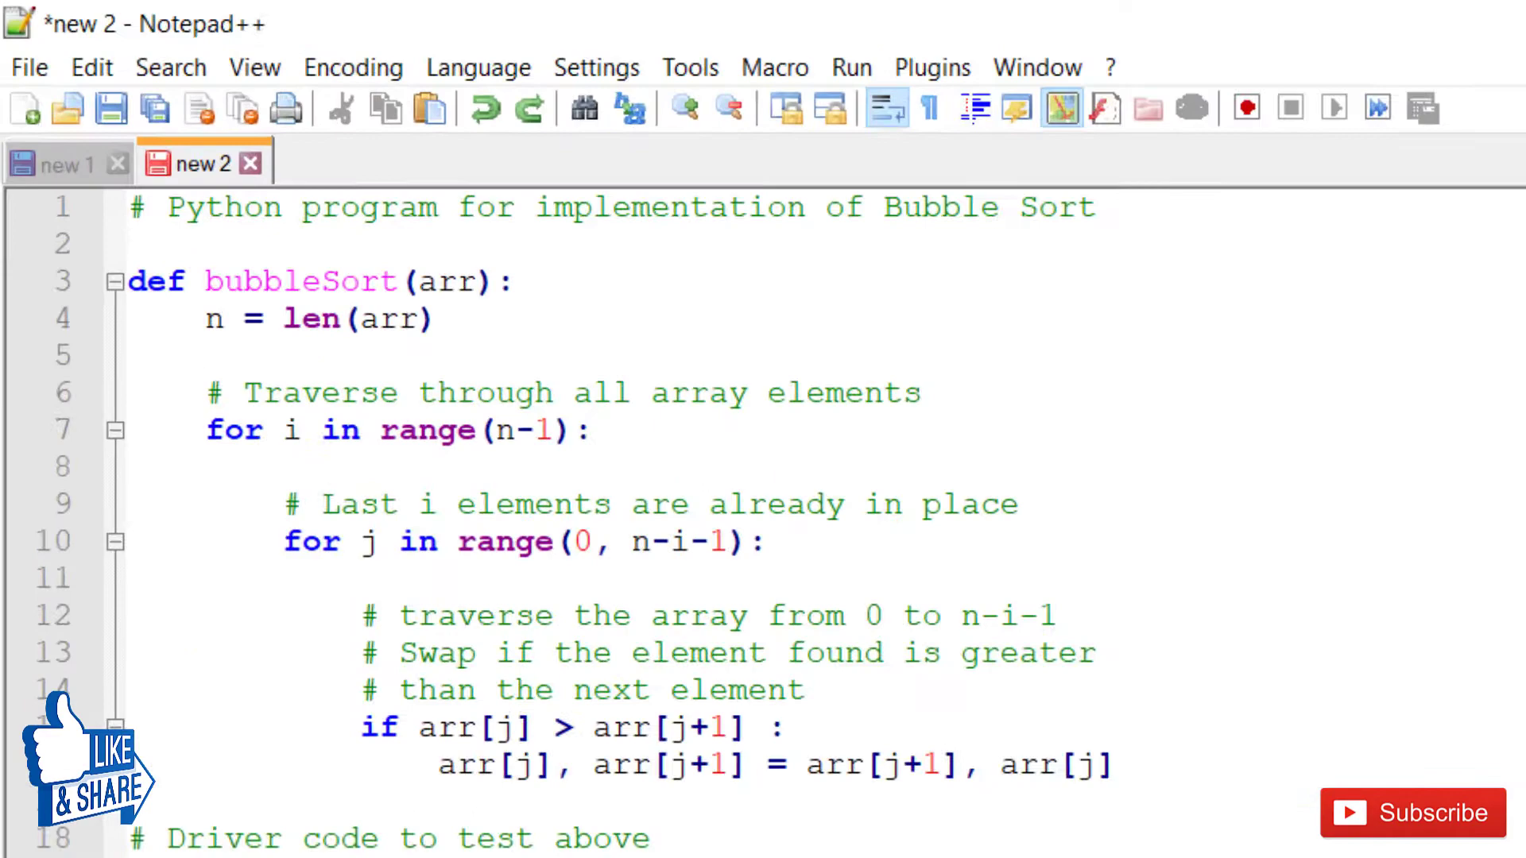
# Select the entire Python script and copy it with Copy Text with Syntax Highlighting
pyautogui.click(335, 52)
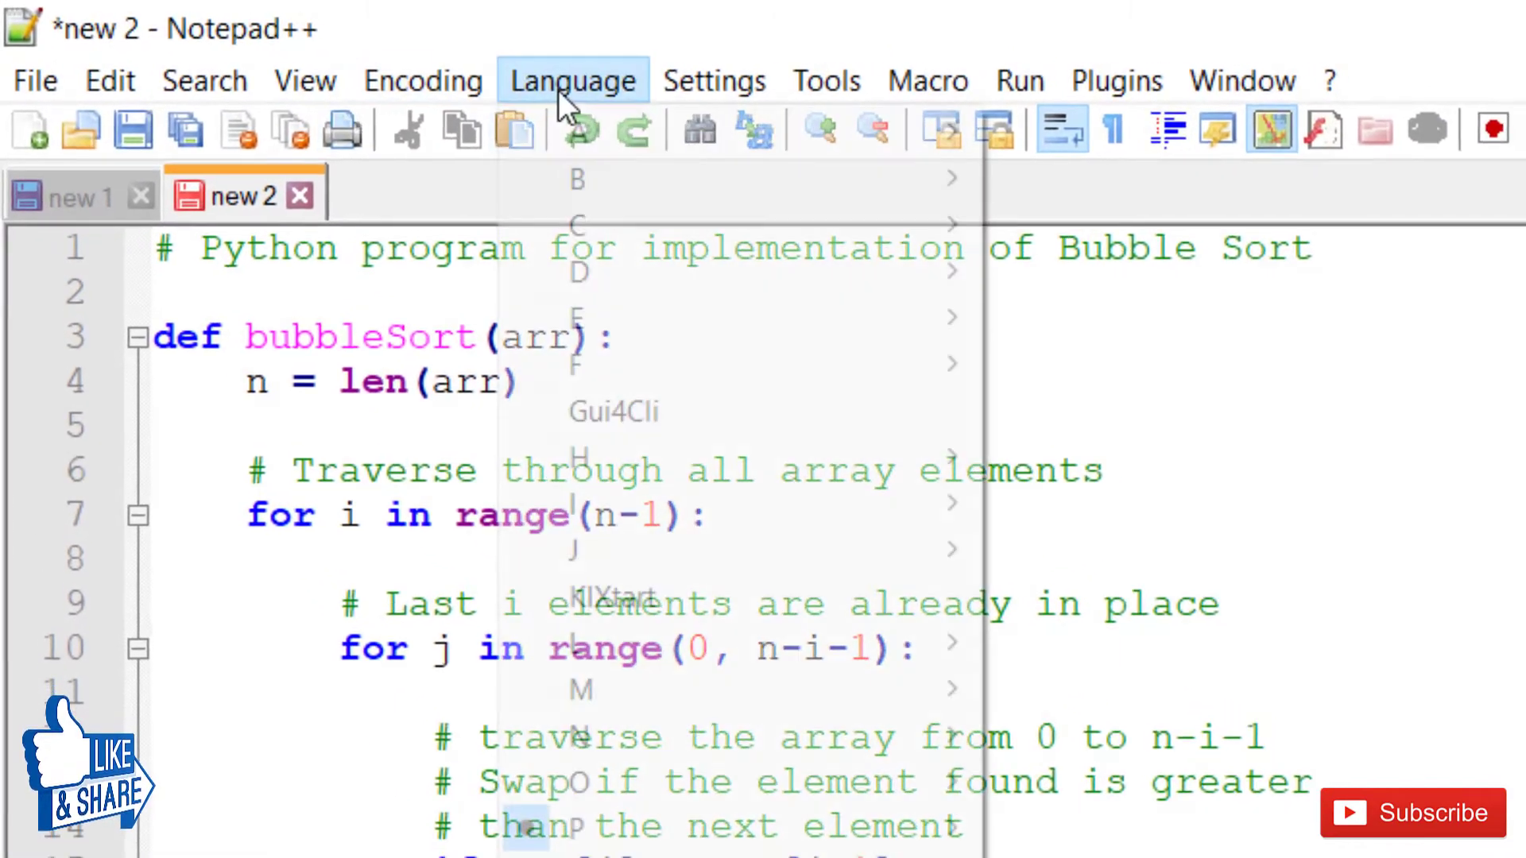
pyautogui.press('Escape')
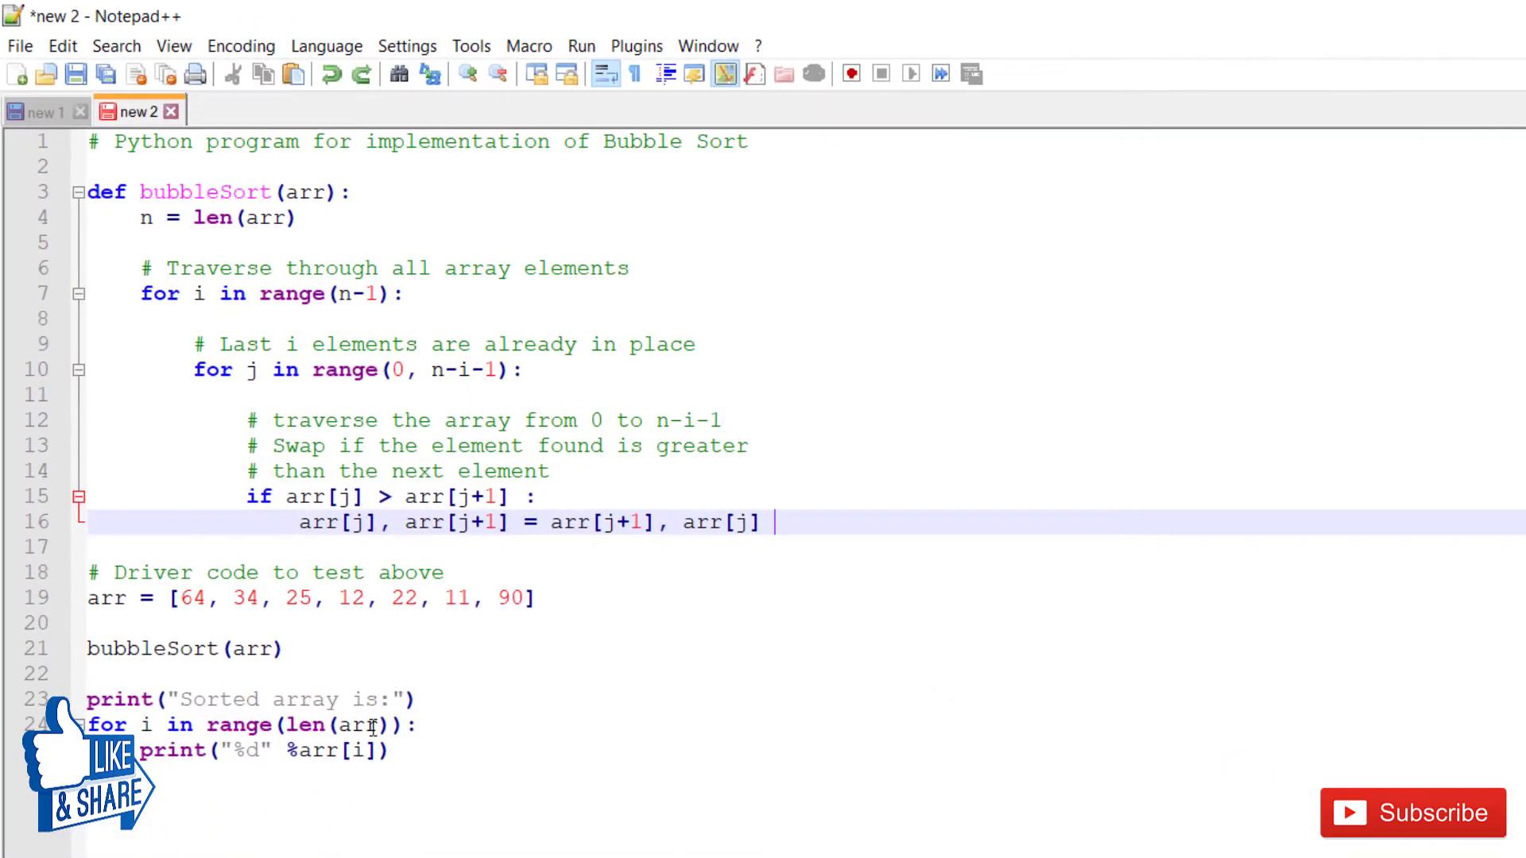
pyautogui.click(390, 750)
pyautogui.keyDown('shift'); pyautogui.click(89, 294); pyautogui.keyUp('shift')
pyautogui.hotkey('ctrl', 'a')
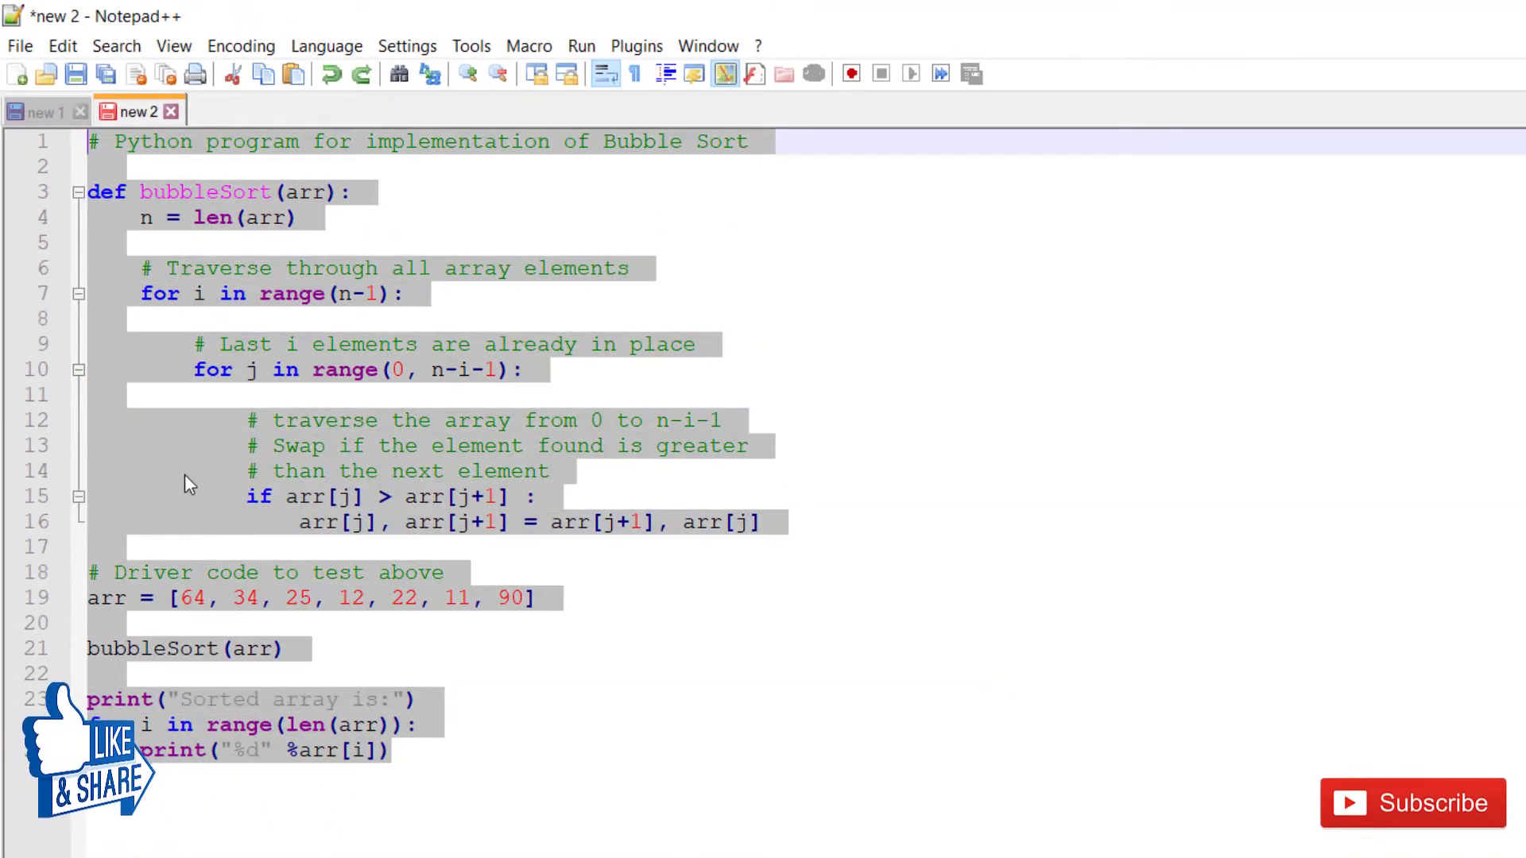
pyautogui.rightClick(184, 475)
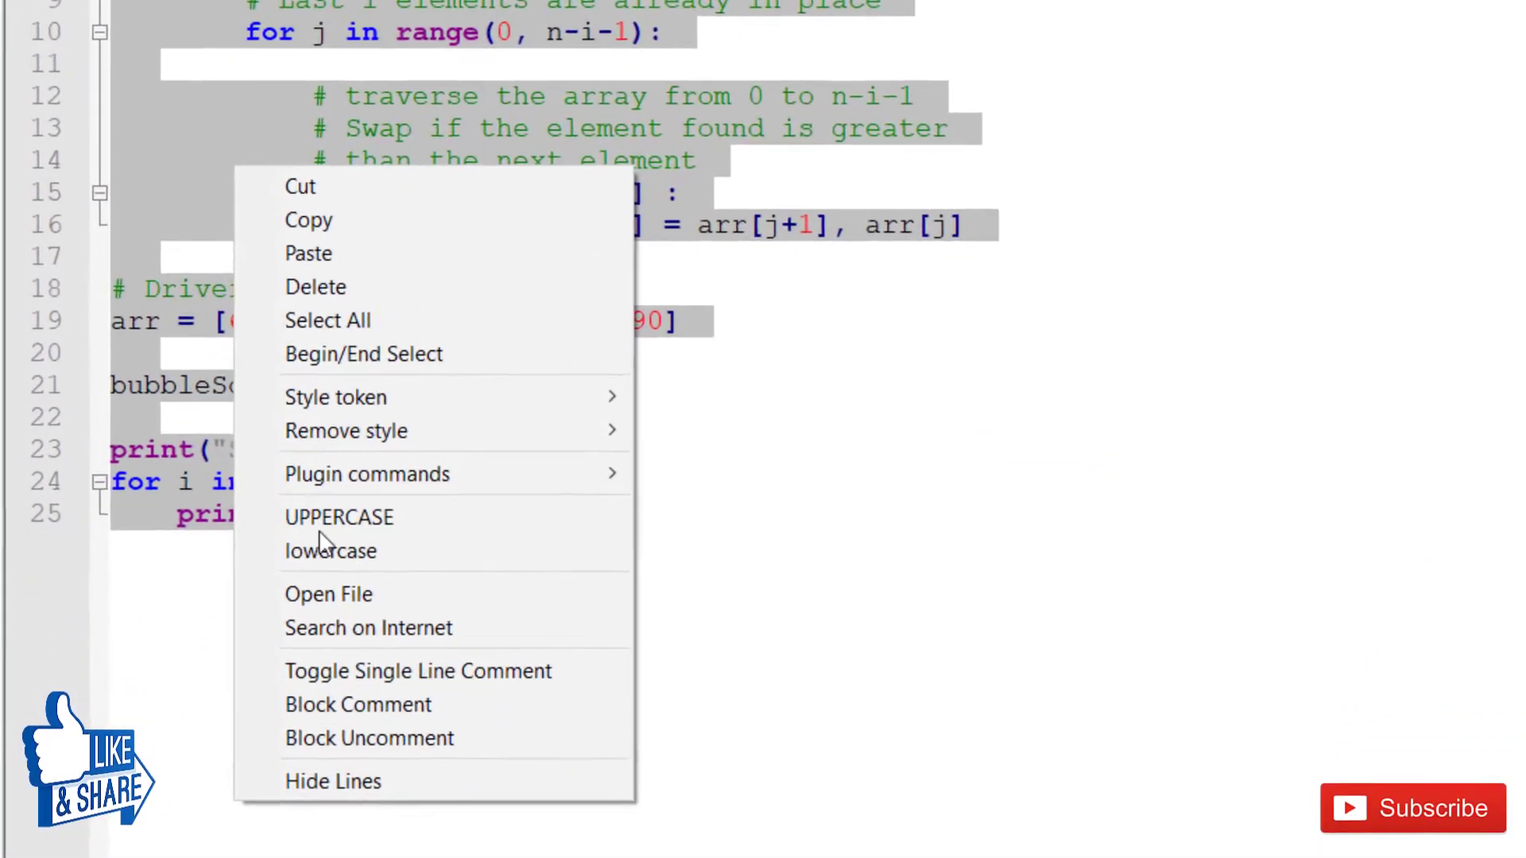
pyautogui.moveTo(403, 476)
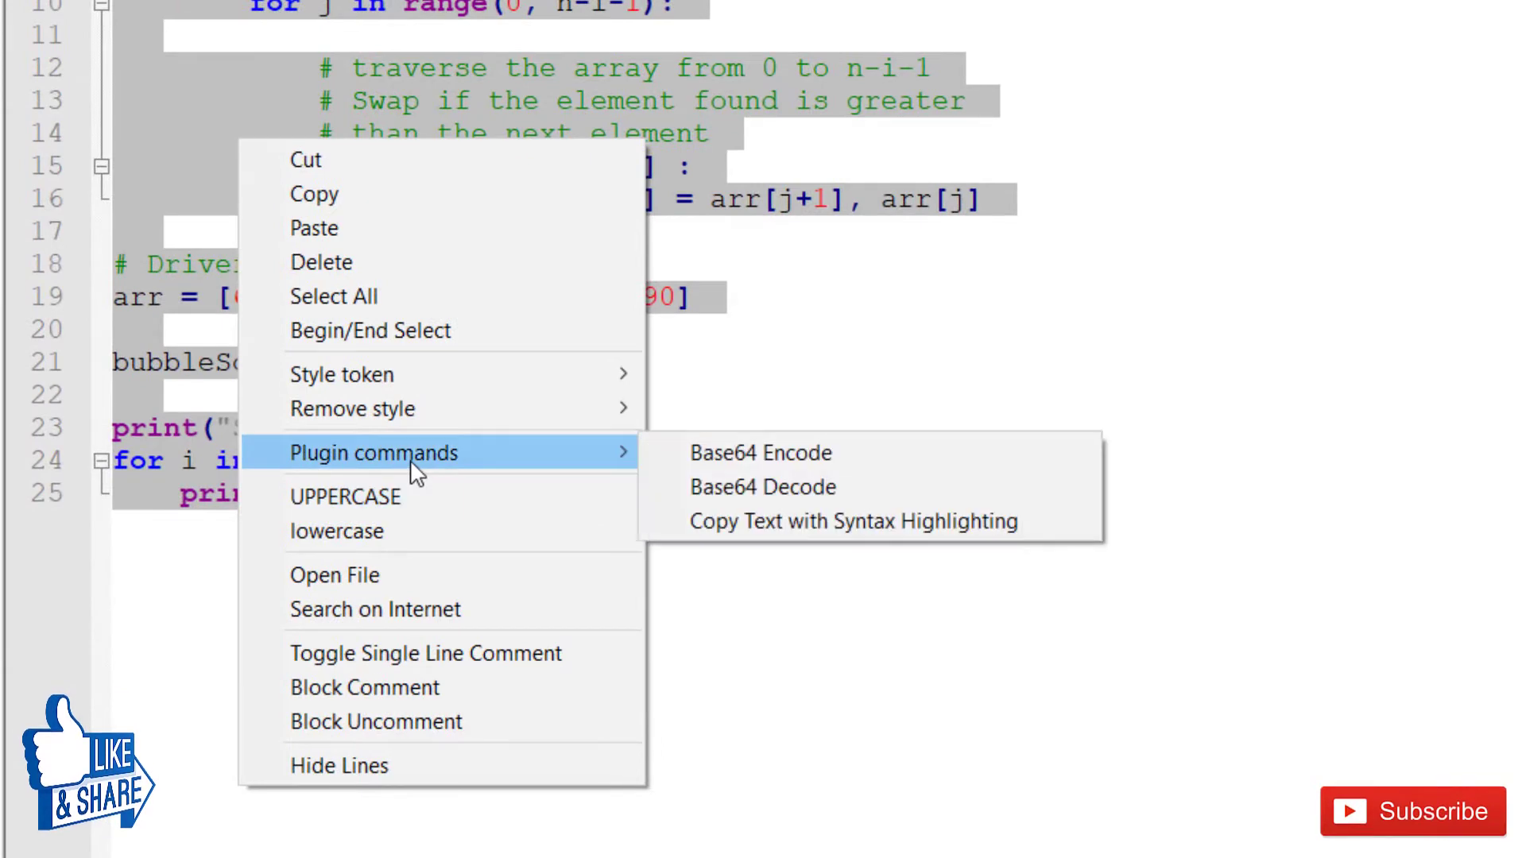
pyautogui.click(735, 525)
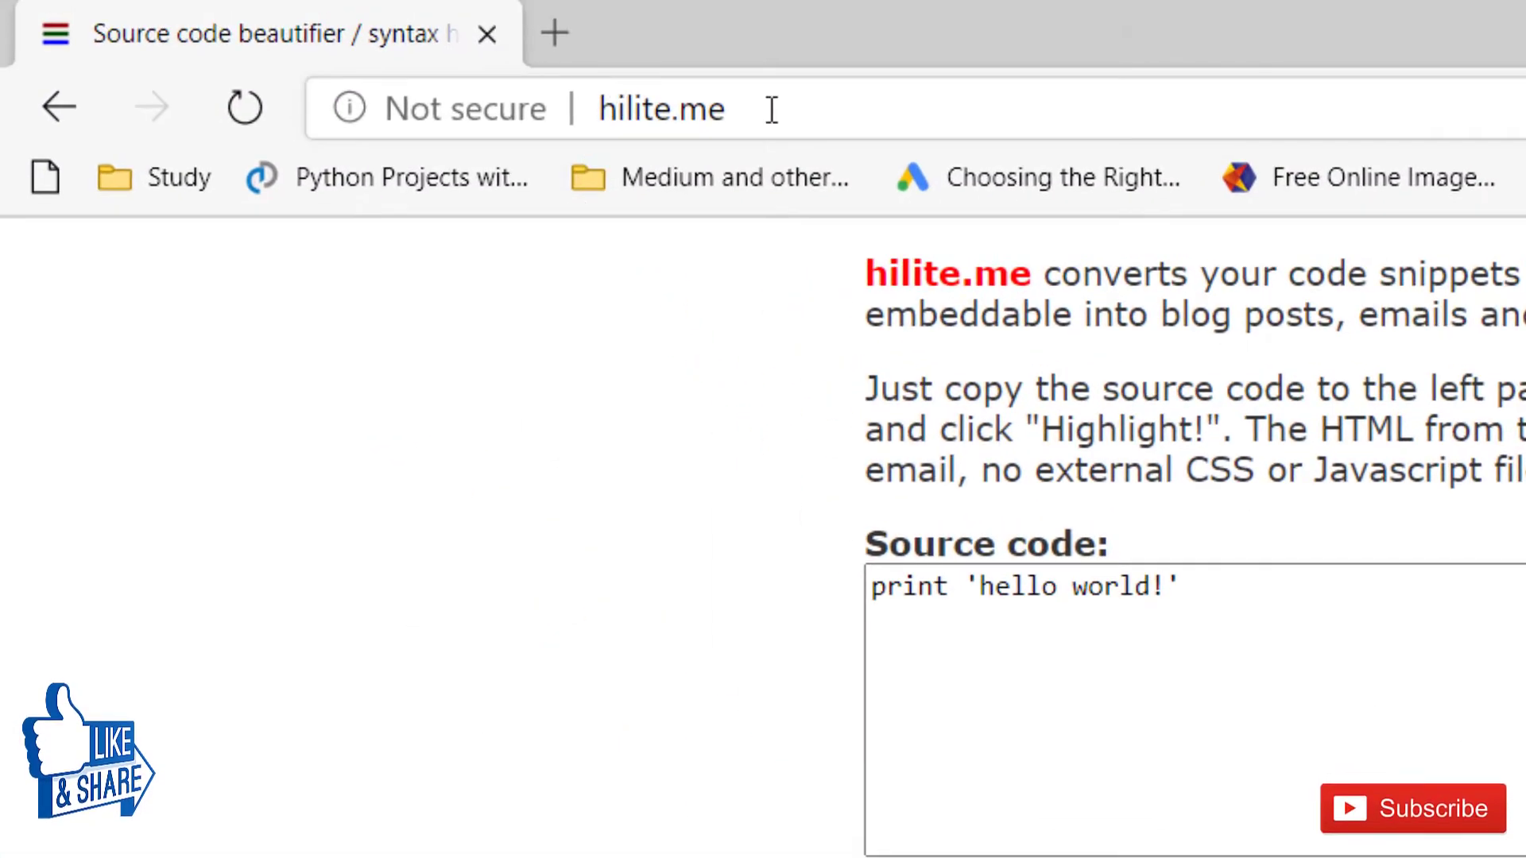
# Replace hilite.me's sample source with the bubble-sort code and set the language to Python 3
pyautogui.moveTo(1272, 612); pyautogui.dragTo(878, 604)
pyautogui.hotkey('ctrl', 'v')
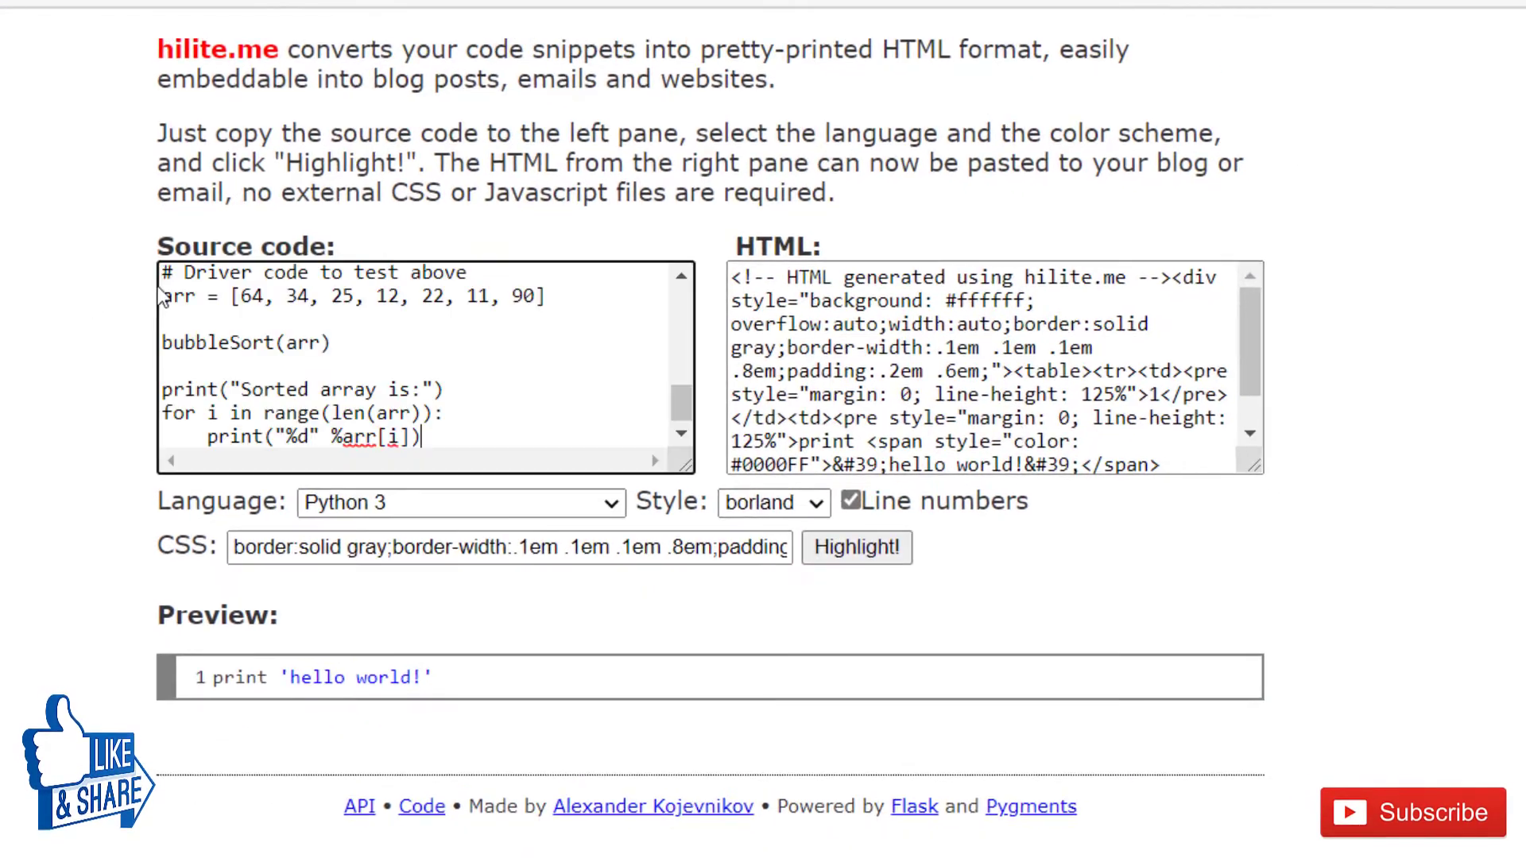
pyautogui.click(545, 509)
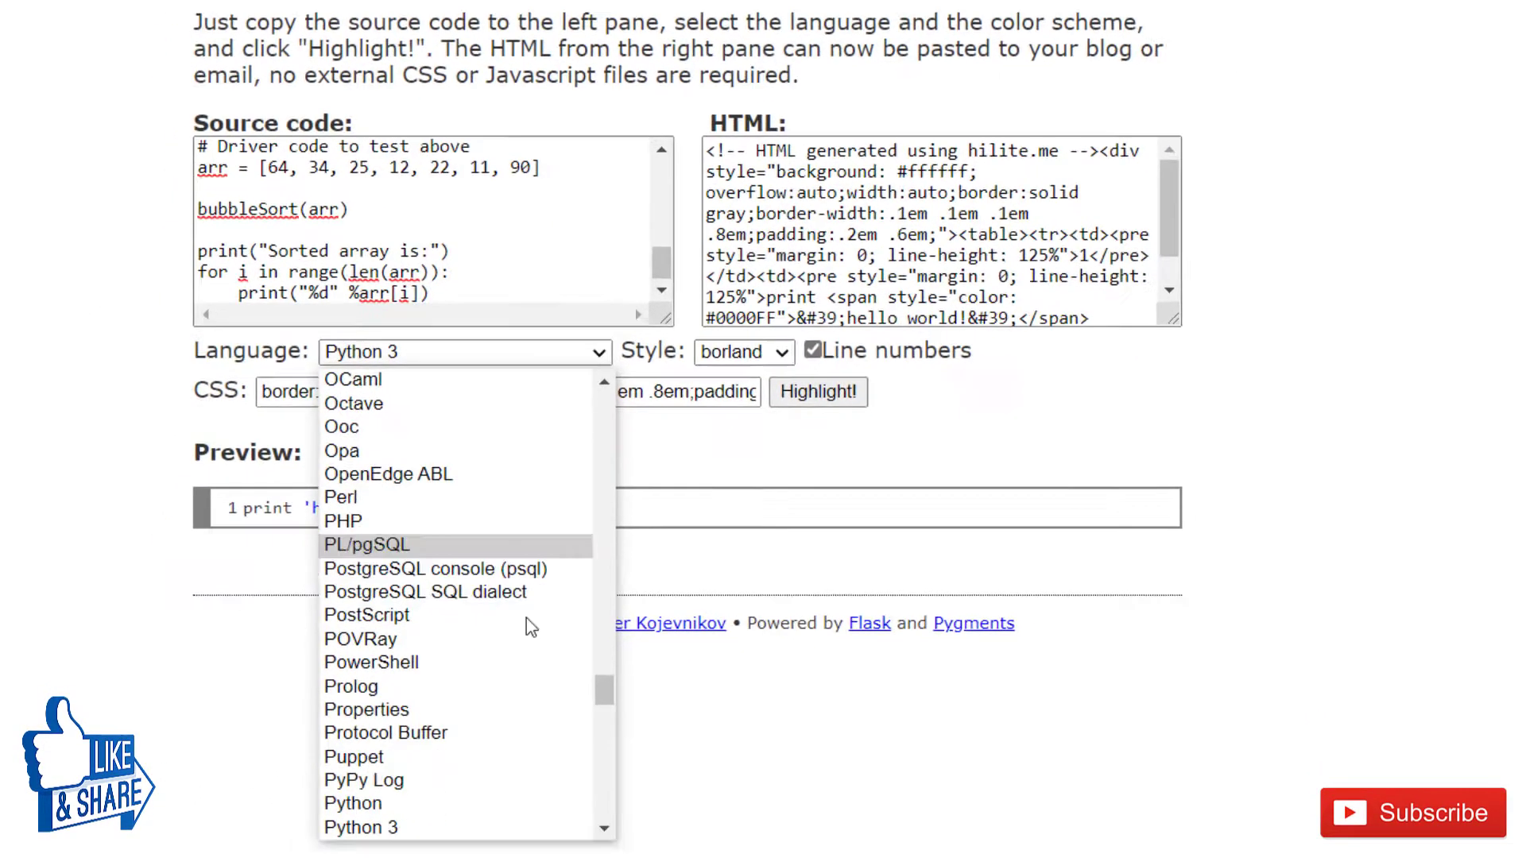
pyautogui.scroll(-10, 535, 800)
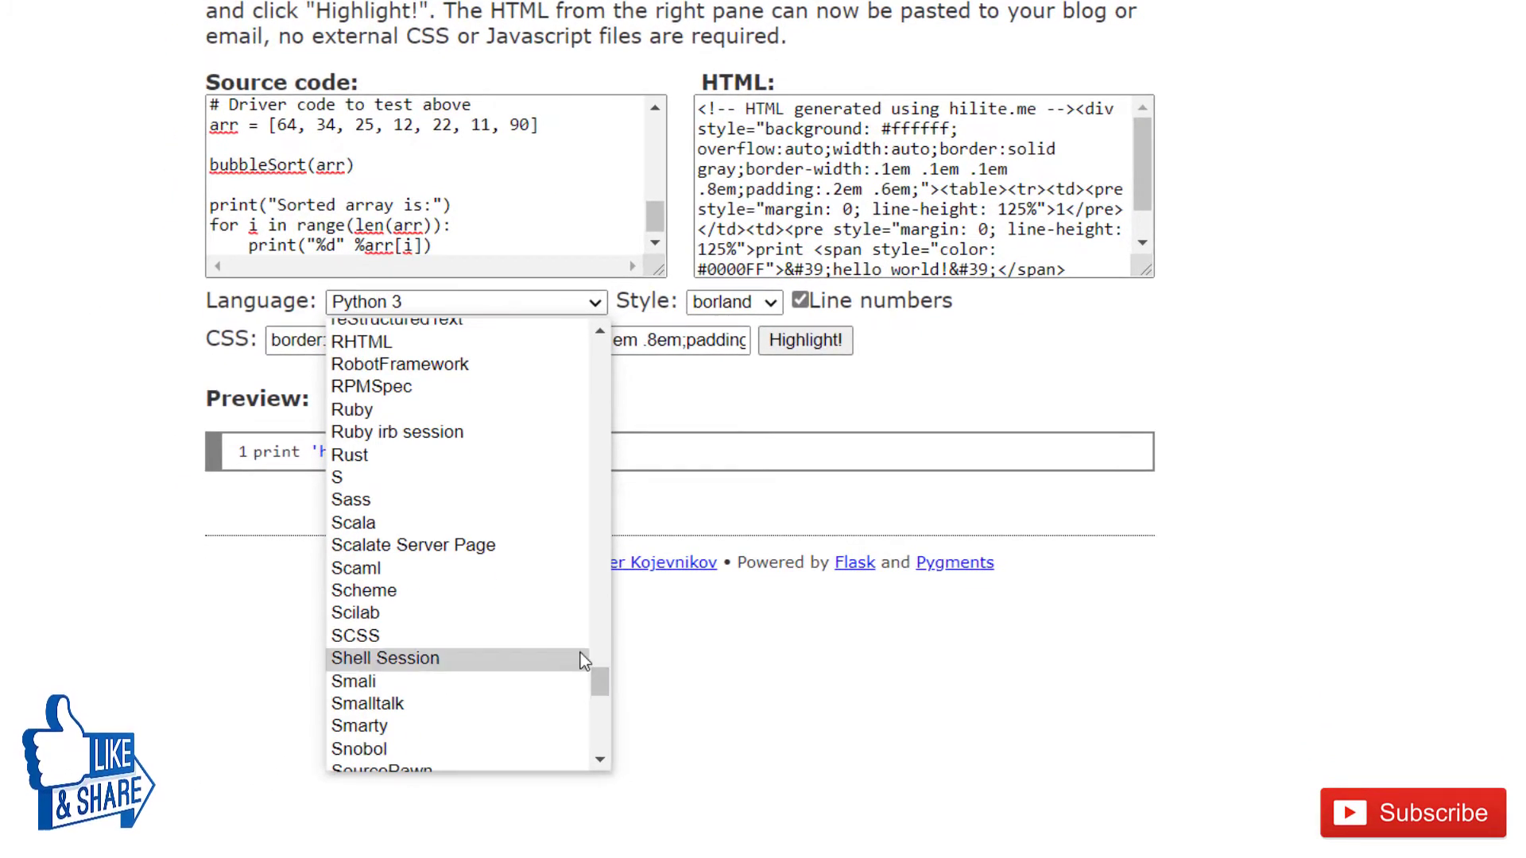
pyautogui.write('py')
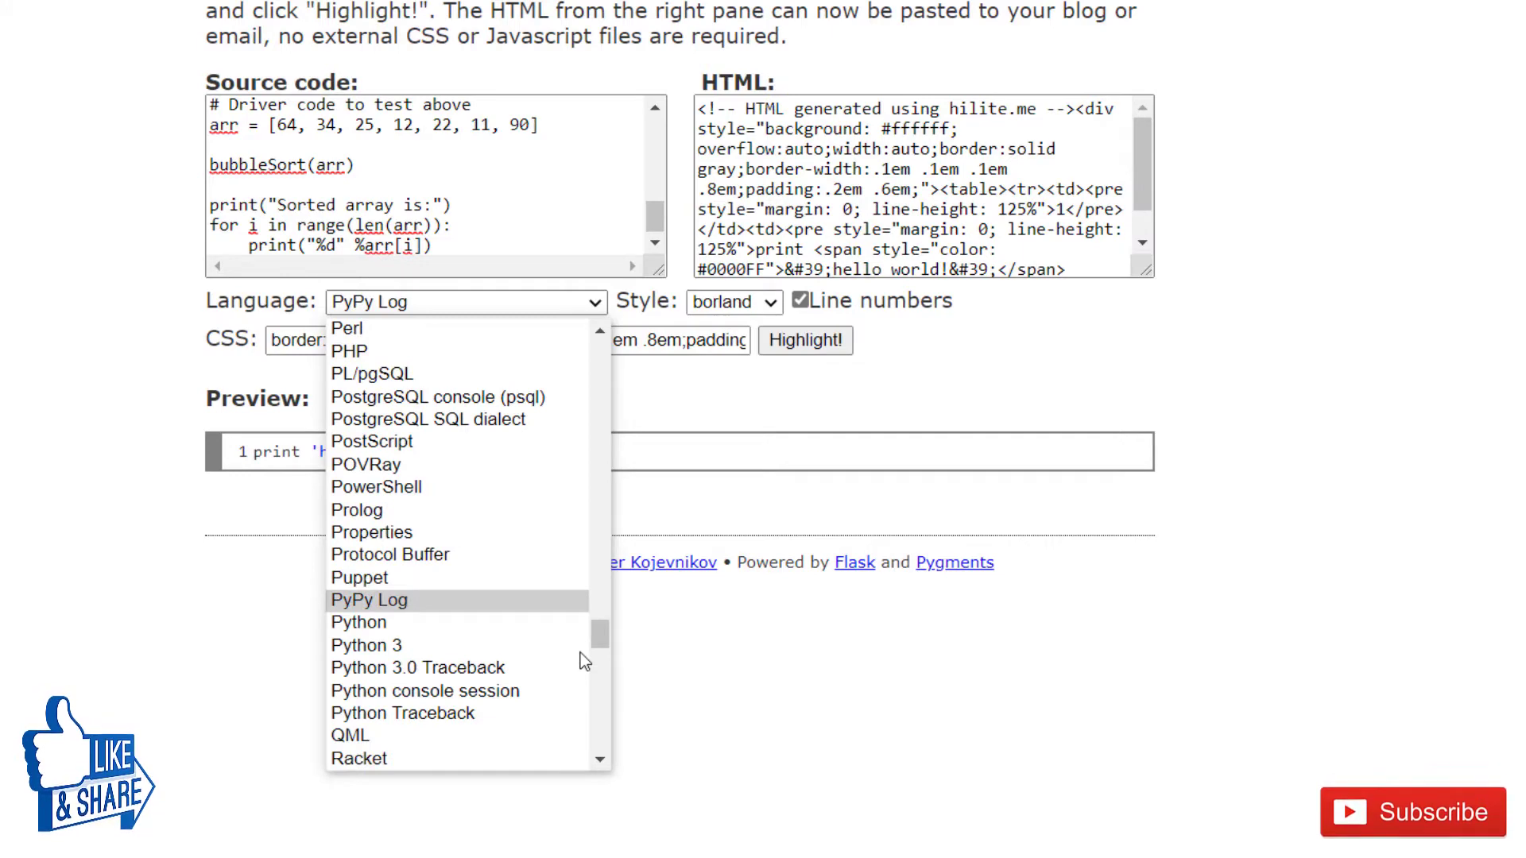
pyautogui.click(465, 647)
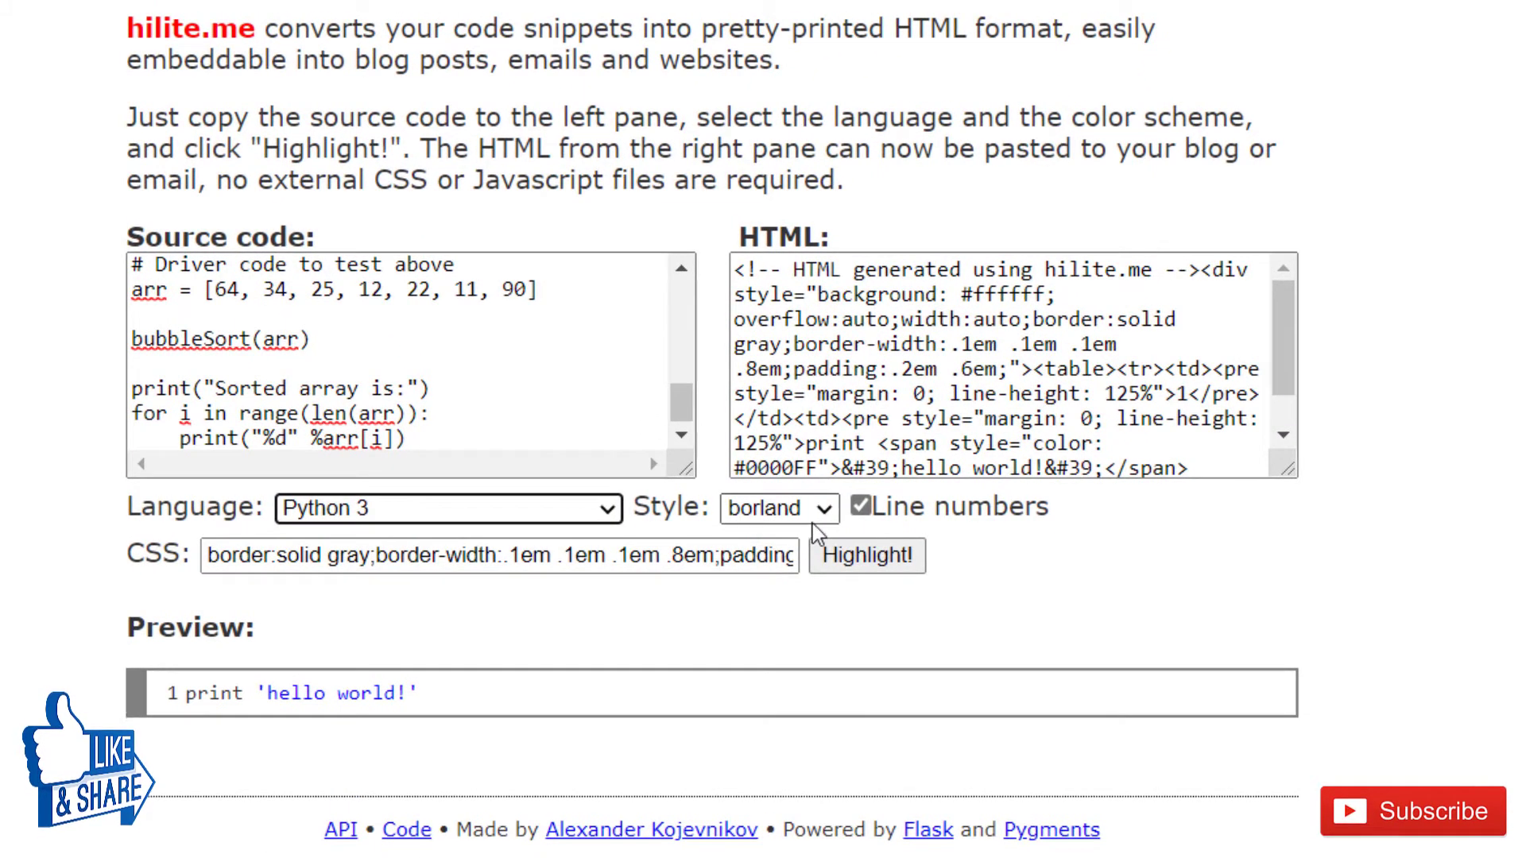
# Pick the default colour style, generate the preview, and select all 25 numbered lines
pyautogui.click(799, 513)
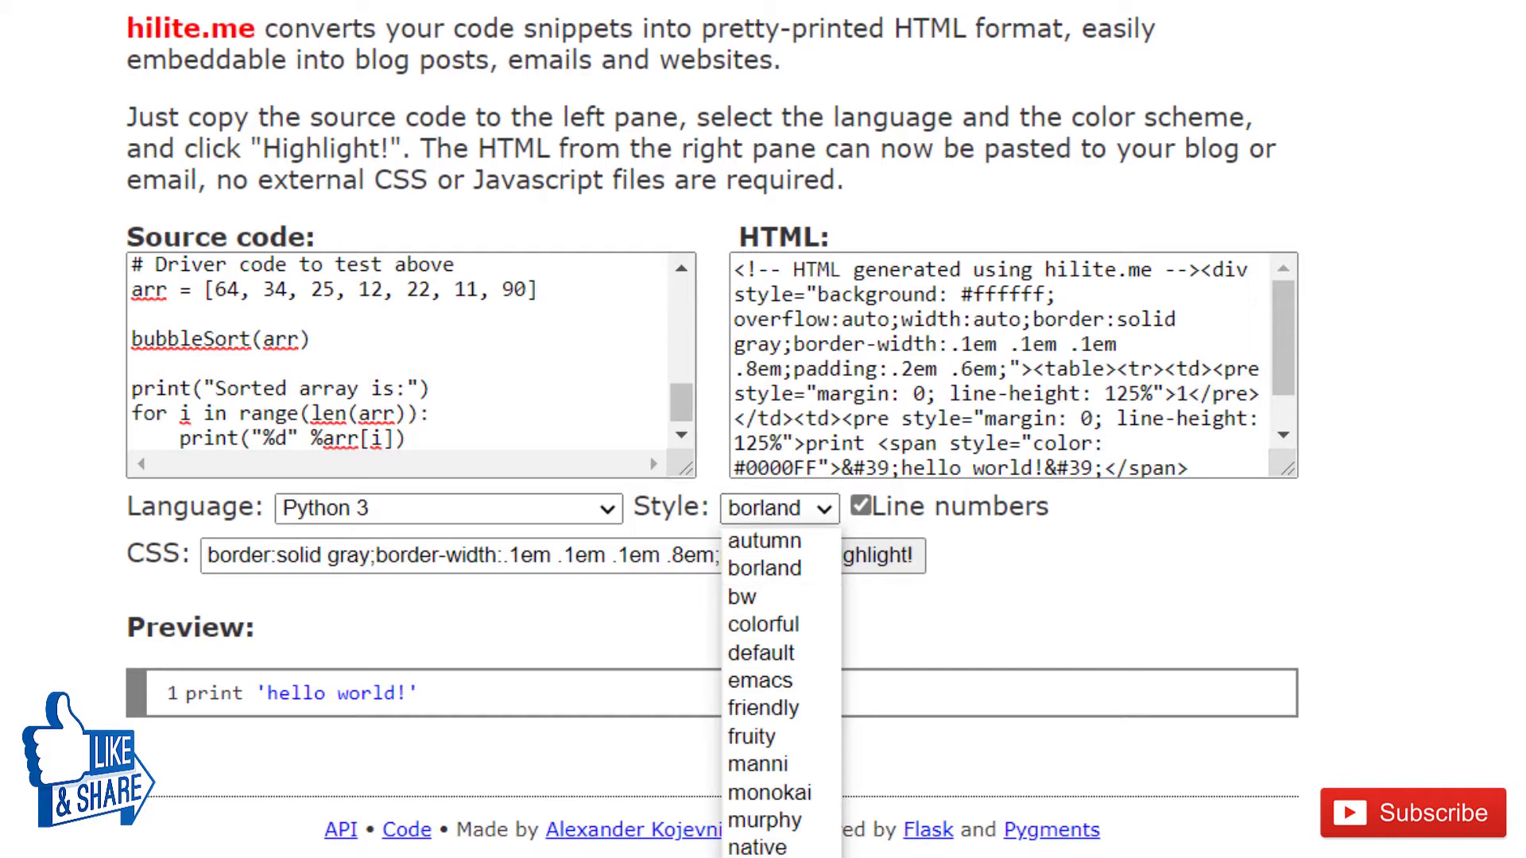
pyautogui.click(760, 594)
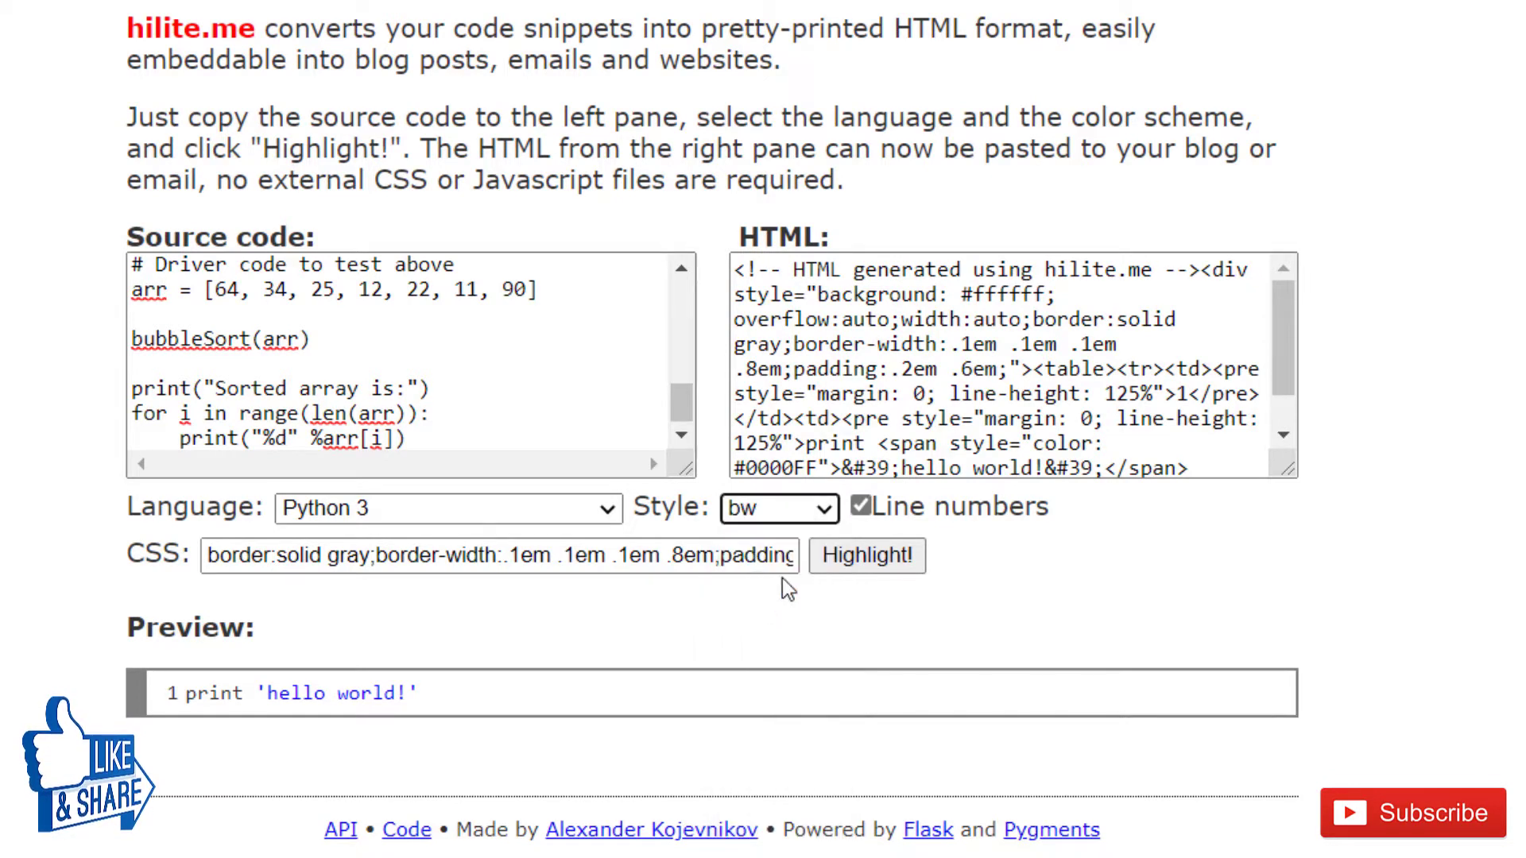
pyautogui.click(817, 504)
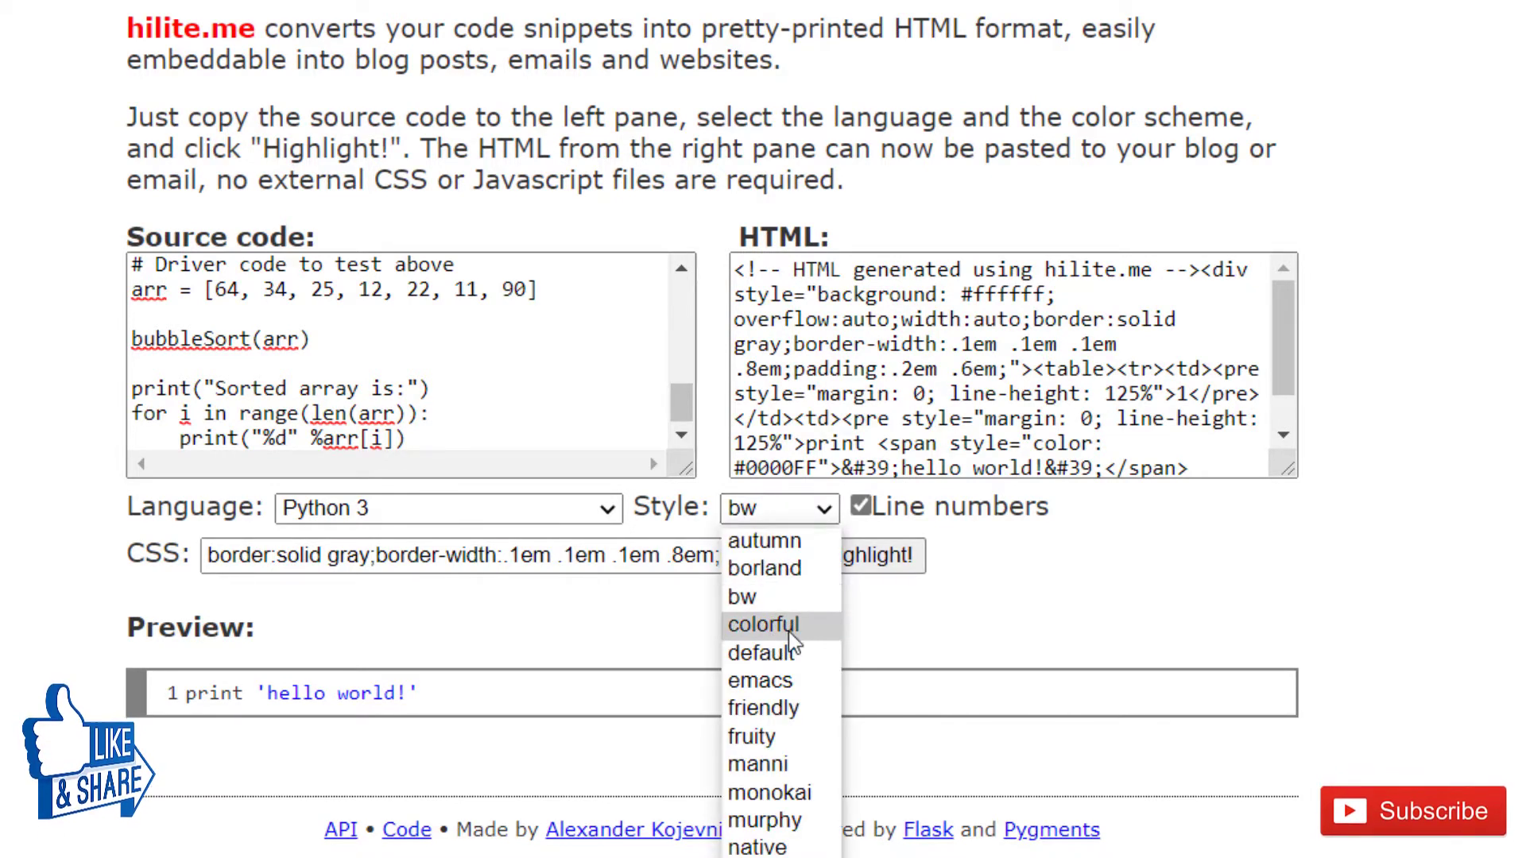
pyautogui.click(790, 651)
pyautogui.click(886, 566)
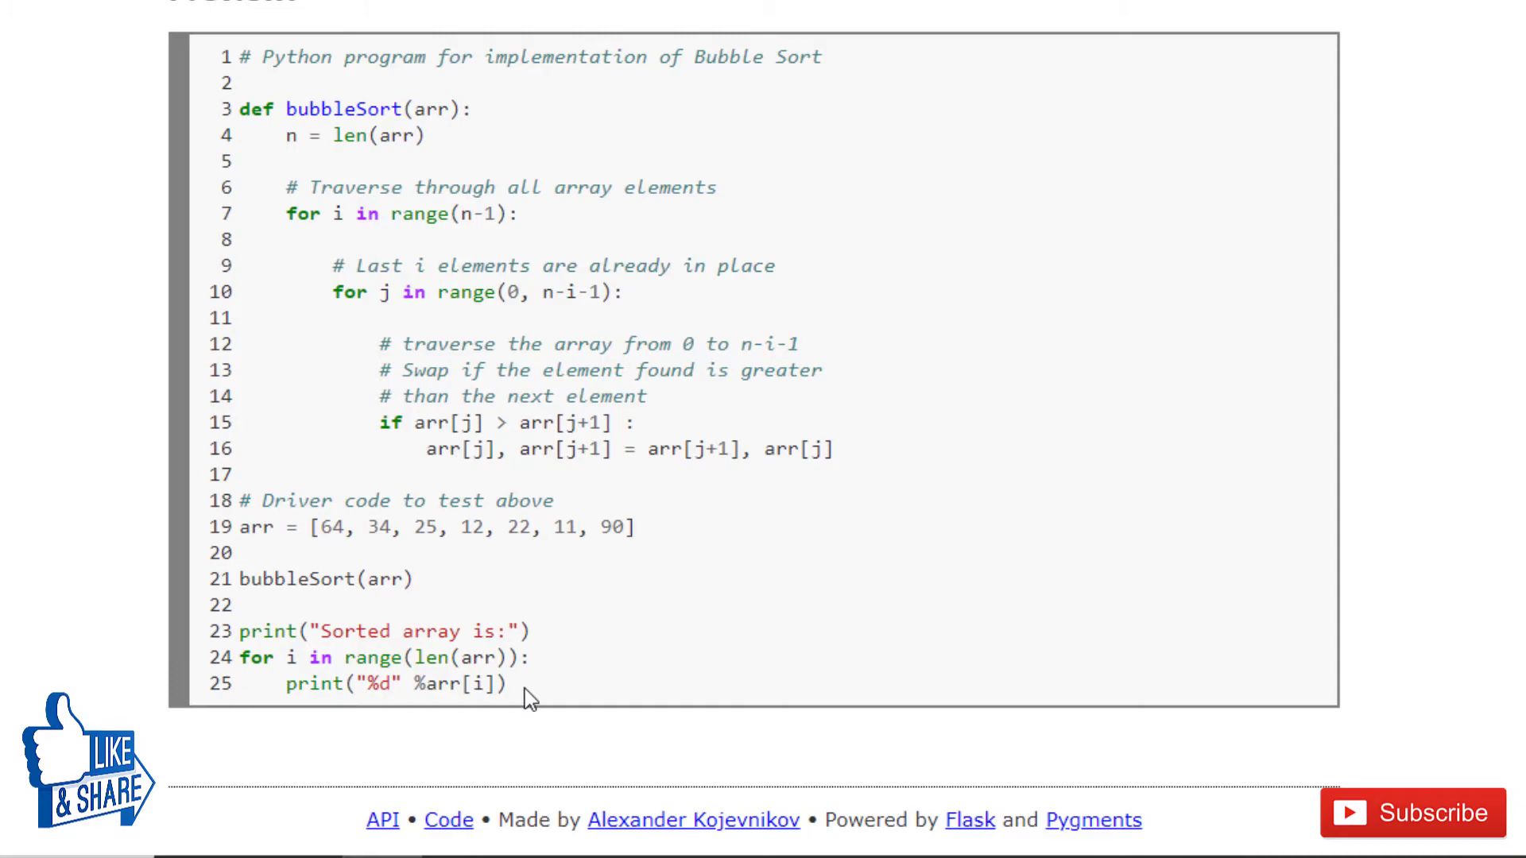
pyautogui.moveTo(523, 690); pyautogui.dragTo(166, 117)
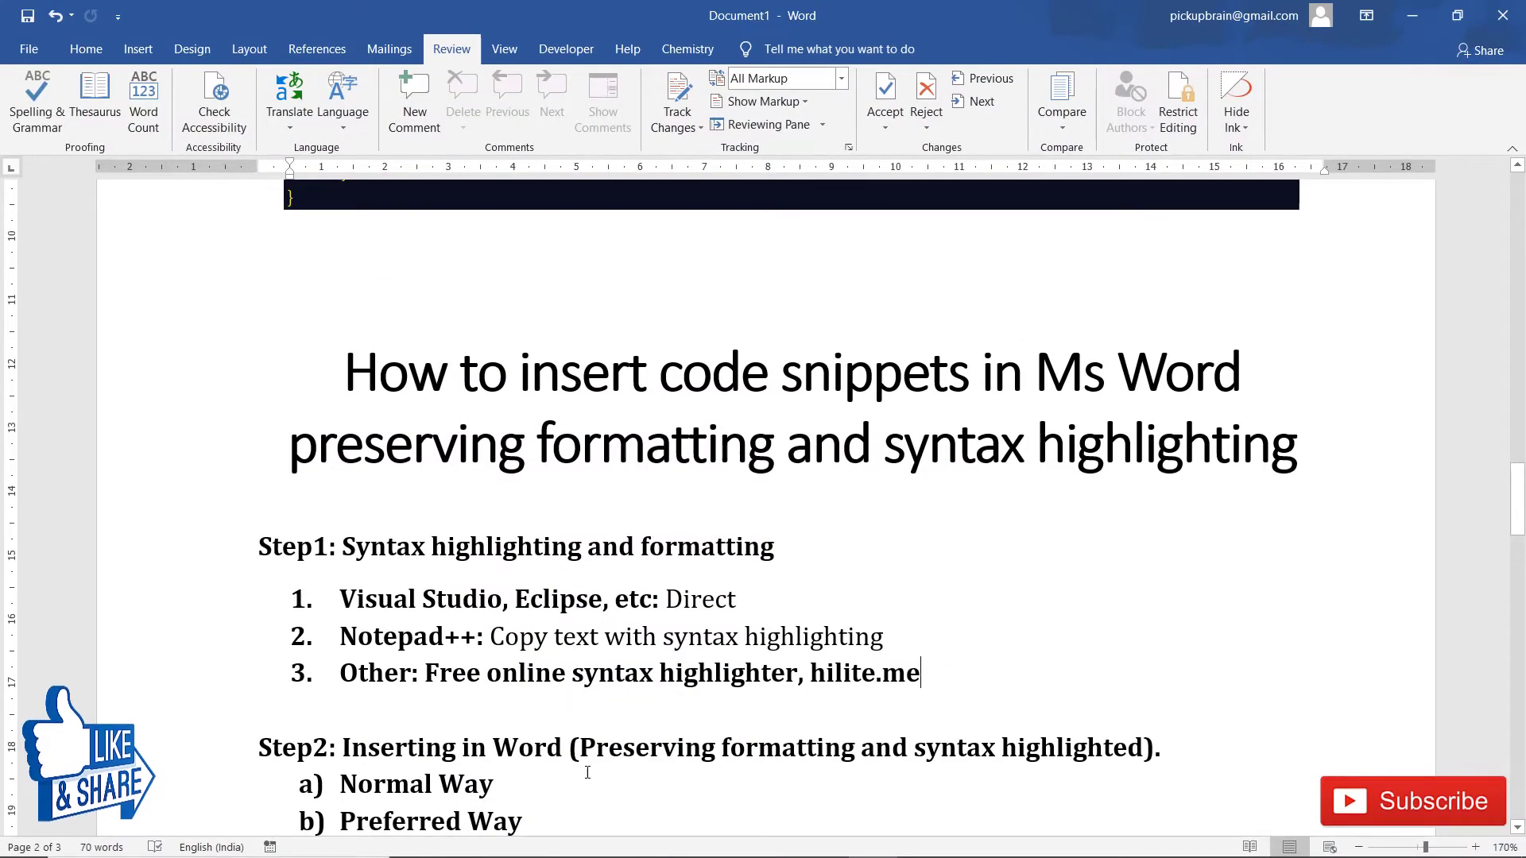
pyautogui.scroll(-3, 587, 772)
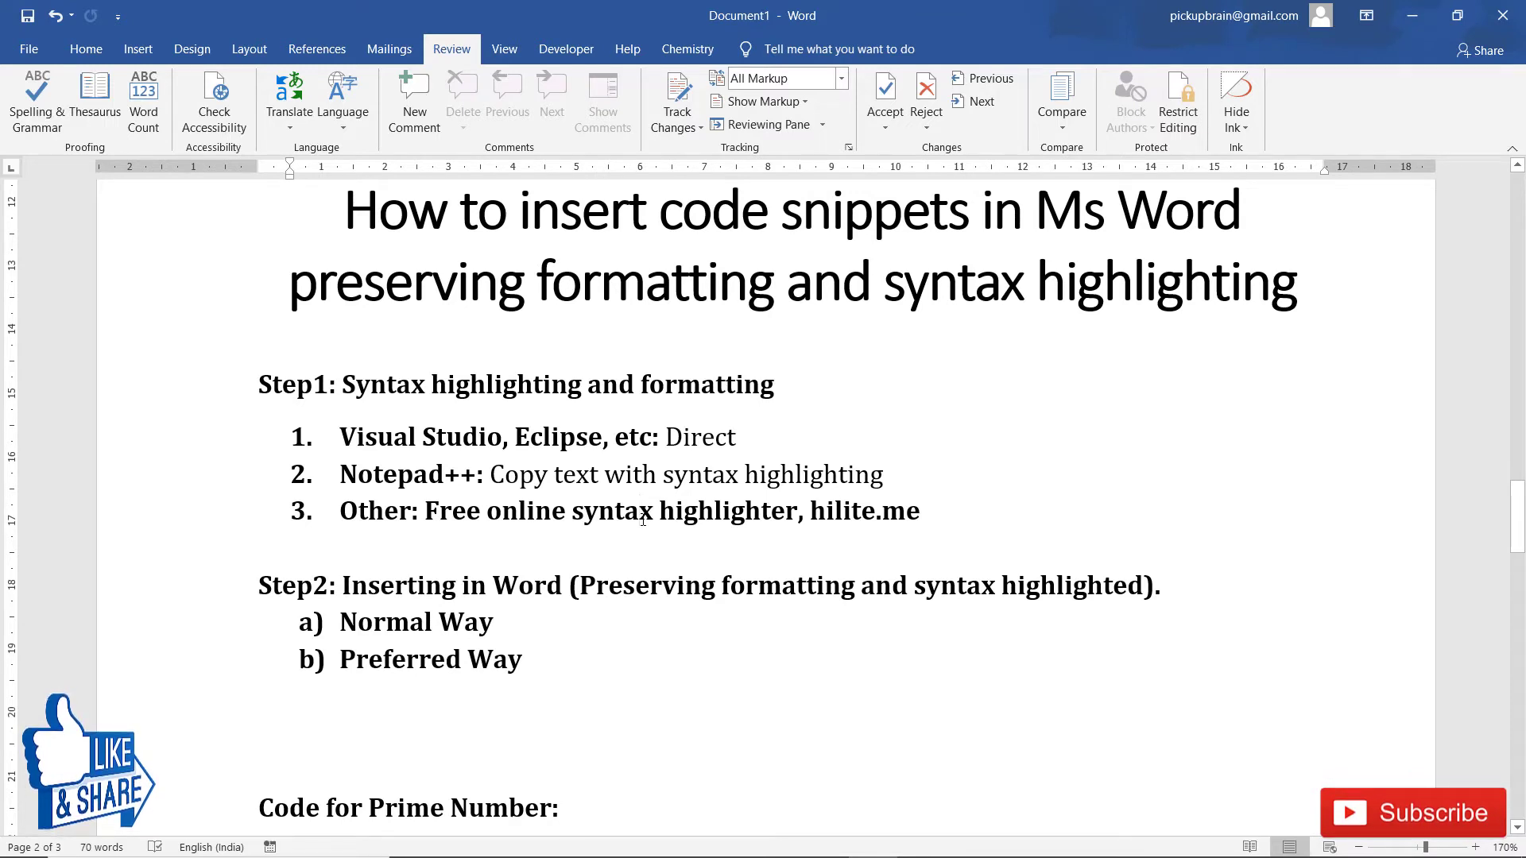
# Paste the hilite.me code as a table on the empty line above 'Code for Prime Number:'
pyautogui.click(643, 518)
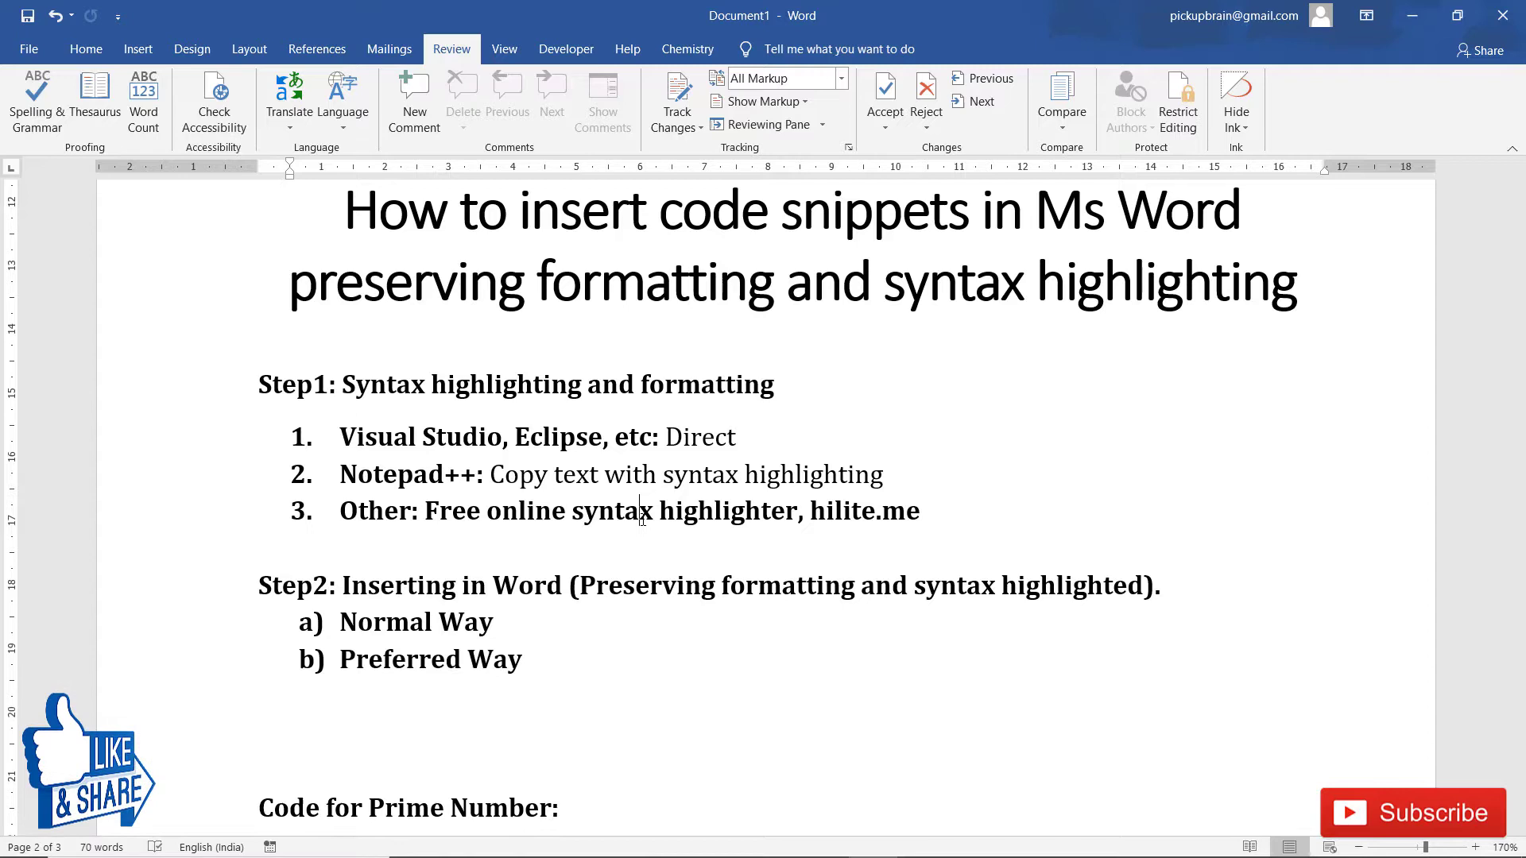
pyautogui.click(331, 745)
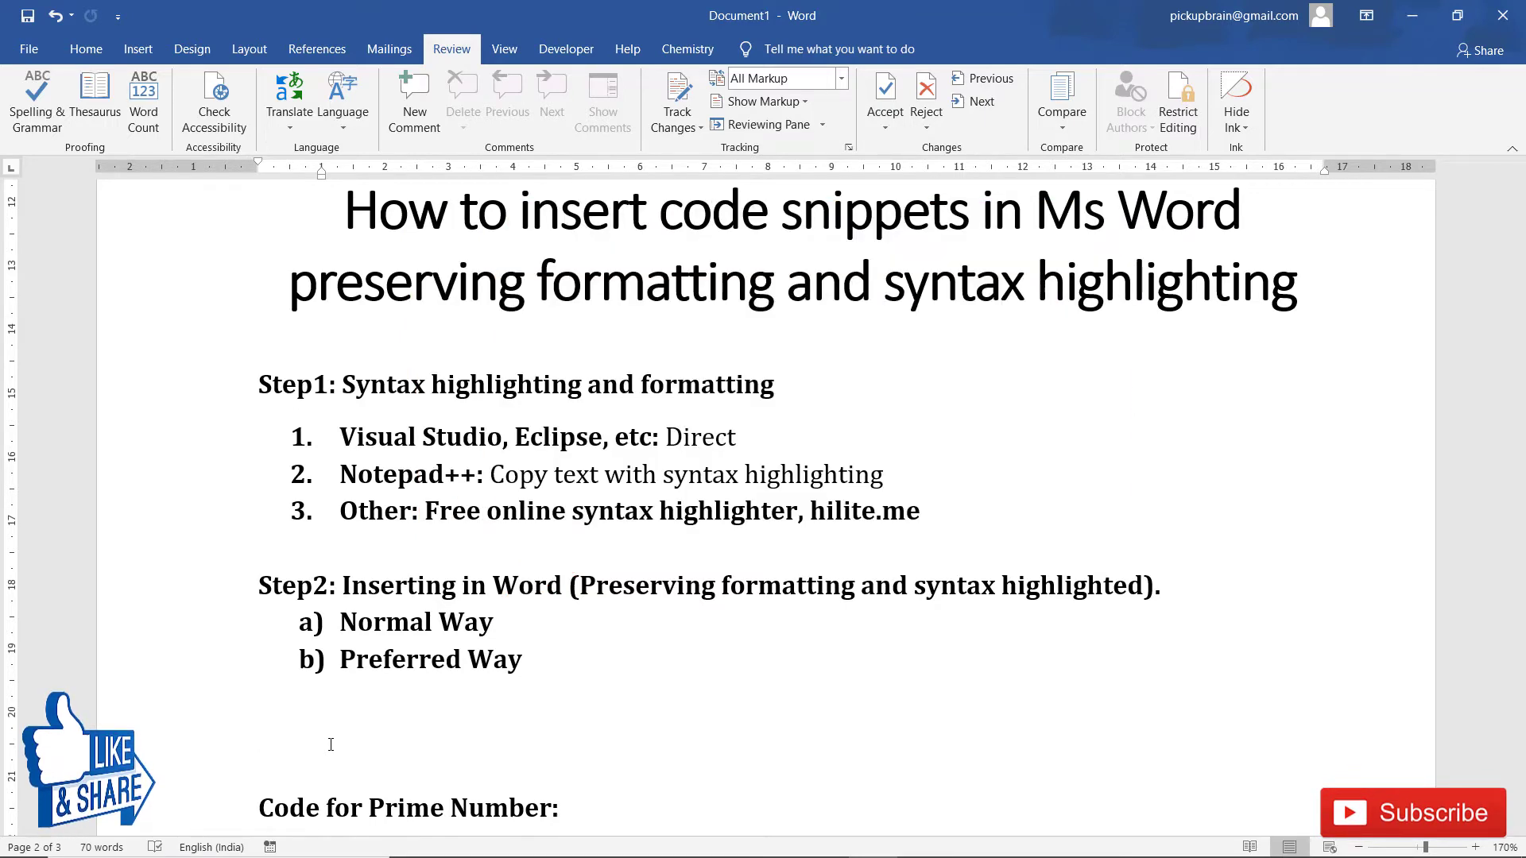
pyautogui.hotkey('ctrl', 'v')
pyautogui.scroll(6, 469, 566)
pyautogui.scroll(-2, 469, 566)
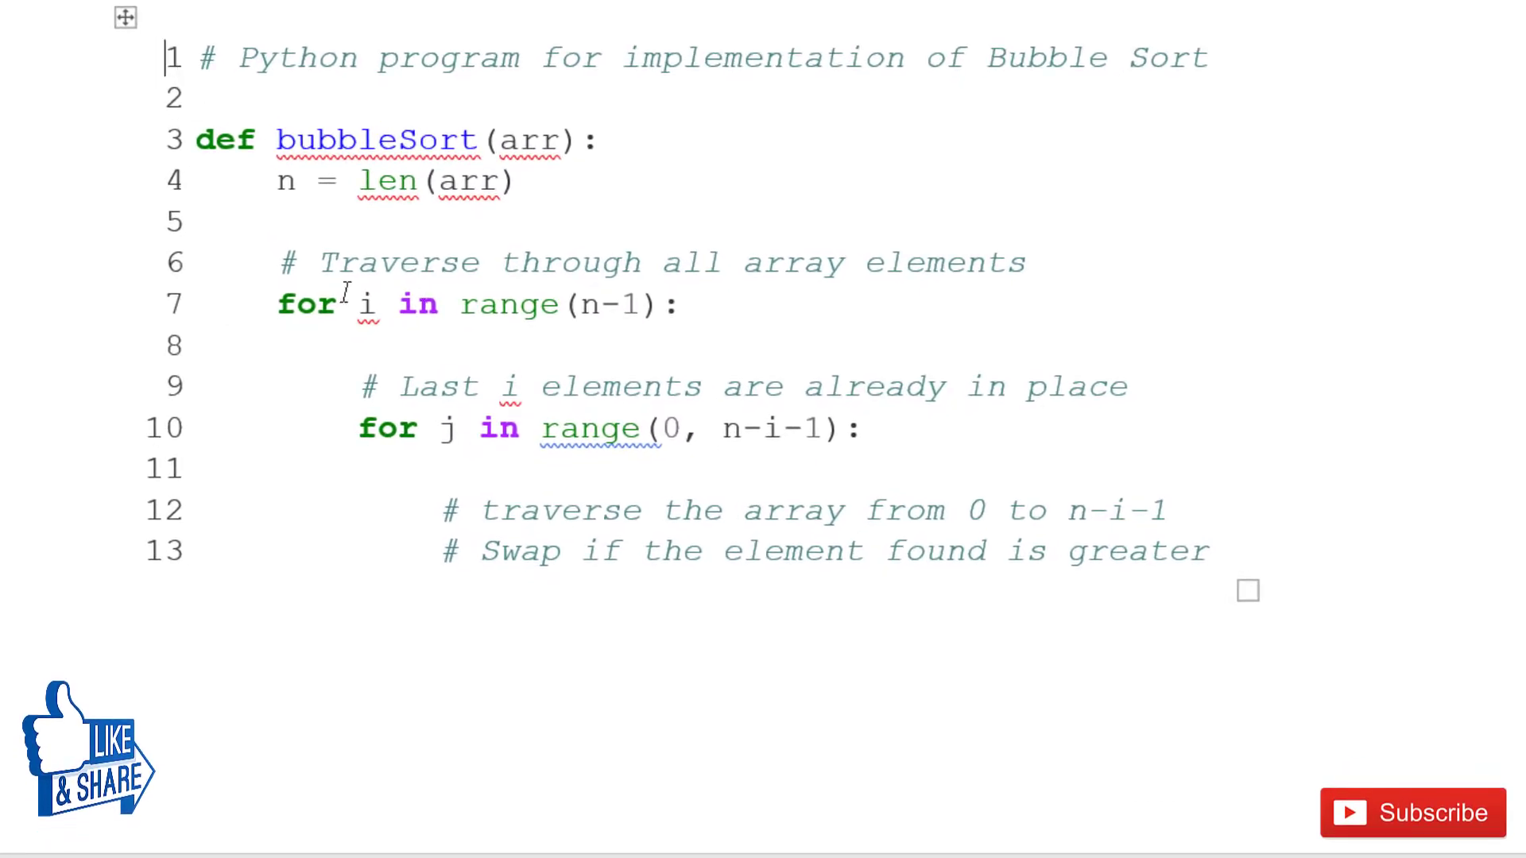
# Inspect Word's spelling suggestions for the underlined function name bubbleSort
pyautogui.moveTo(278, 140); pyautogui.dragTo(467, 147)
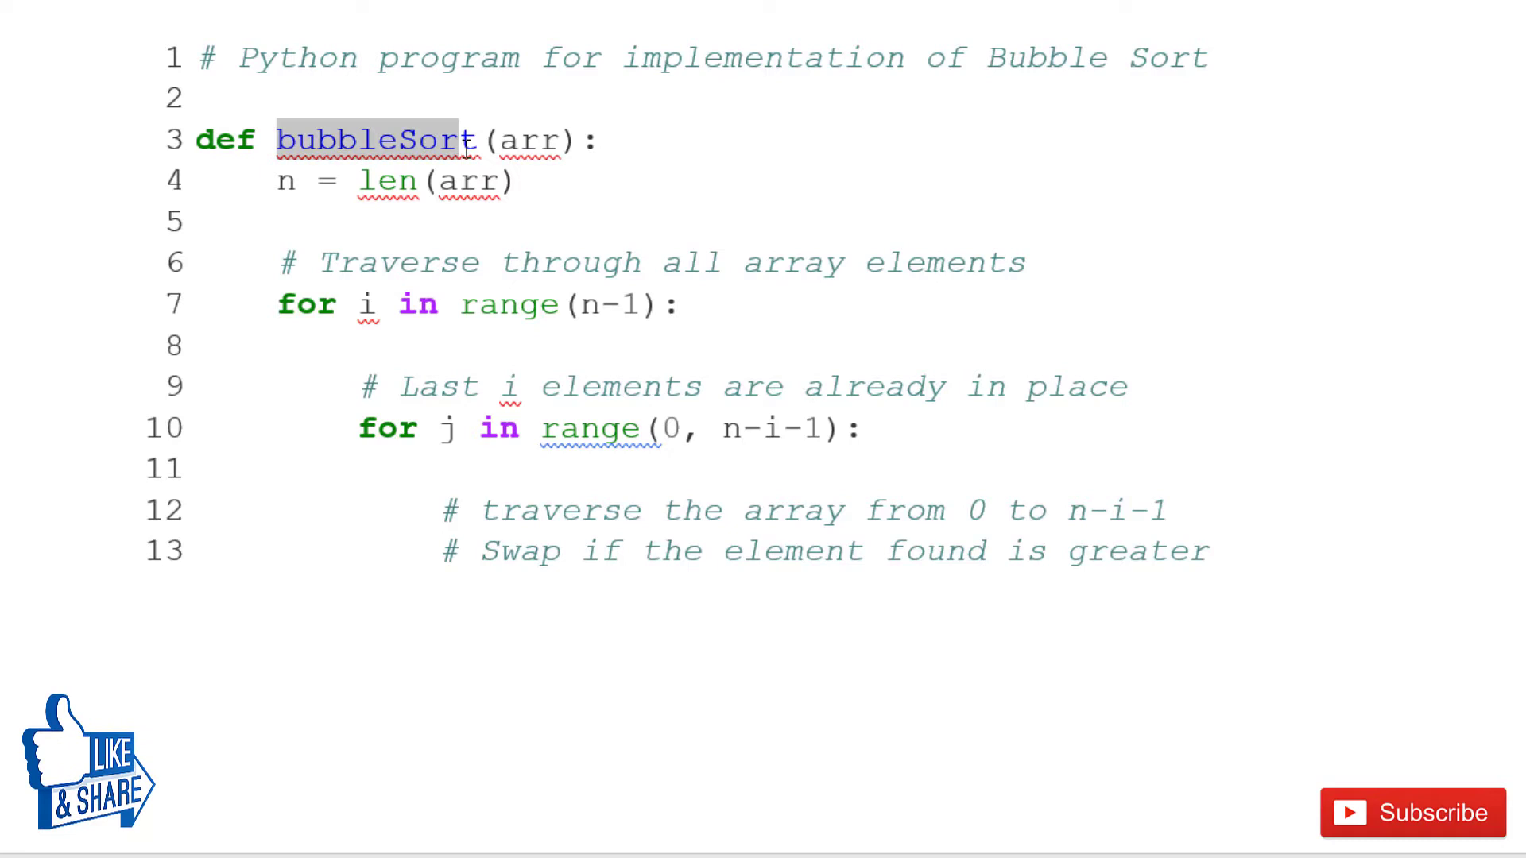
pyautogui.click(549, 315)
pyautogui.click(399, 141)
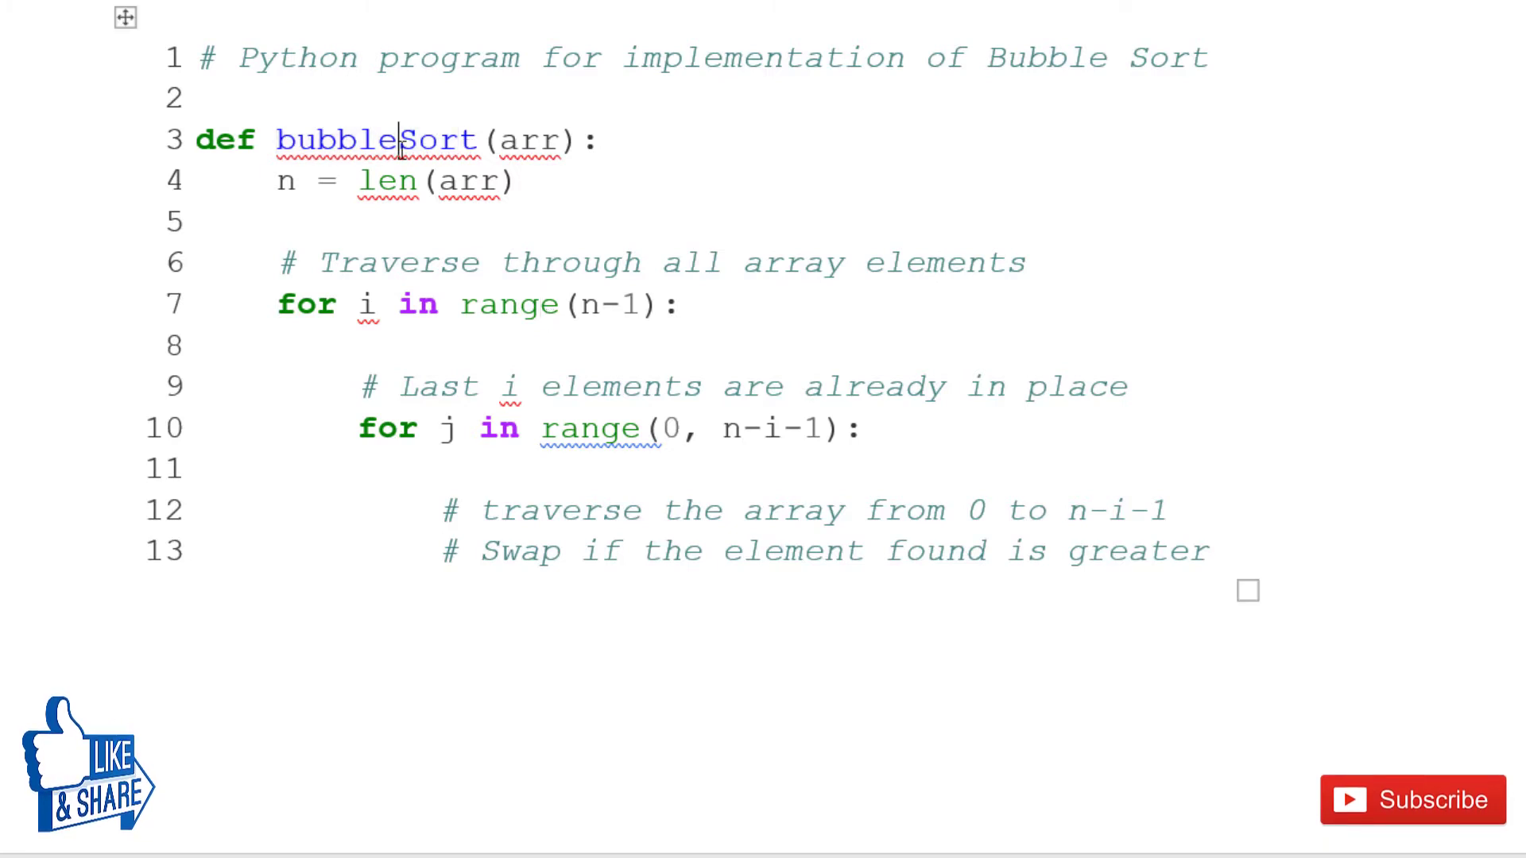
pyautogui.rightClick(399, 141)
pyautogui.click(563, 288)
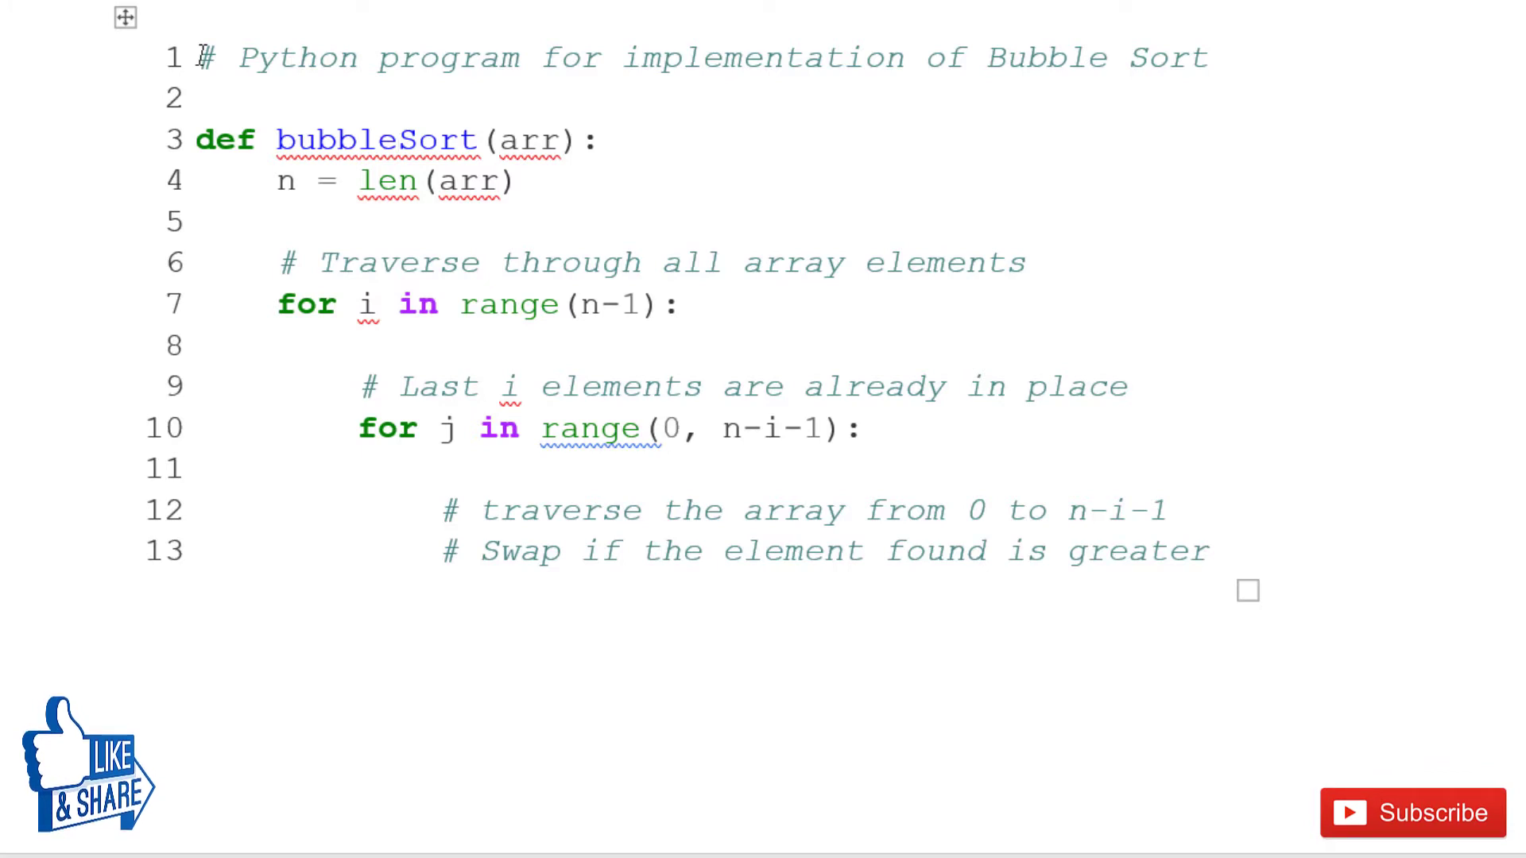
# Set the selected code lines' proofing language to 'Do not check spelling or grammar'
pyautogui.moveTo(203, 56); pyautogui.dragTo(692, 672)
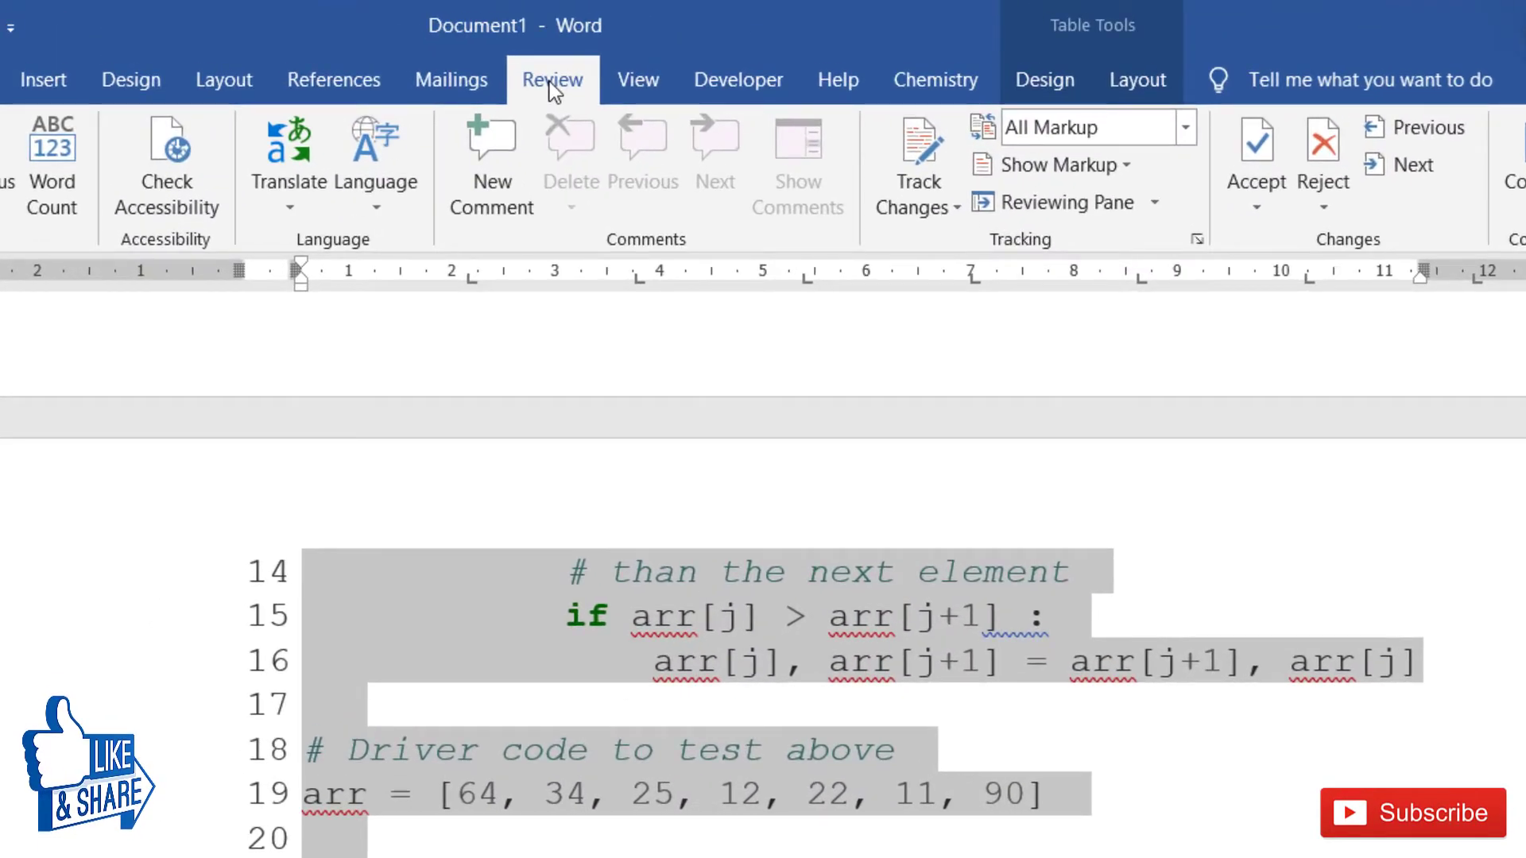
pyautogui.click(373, 210)
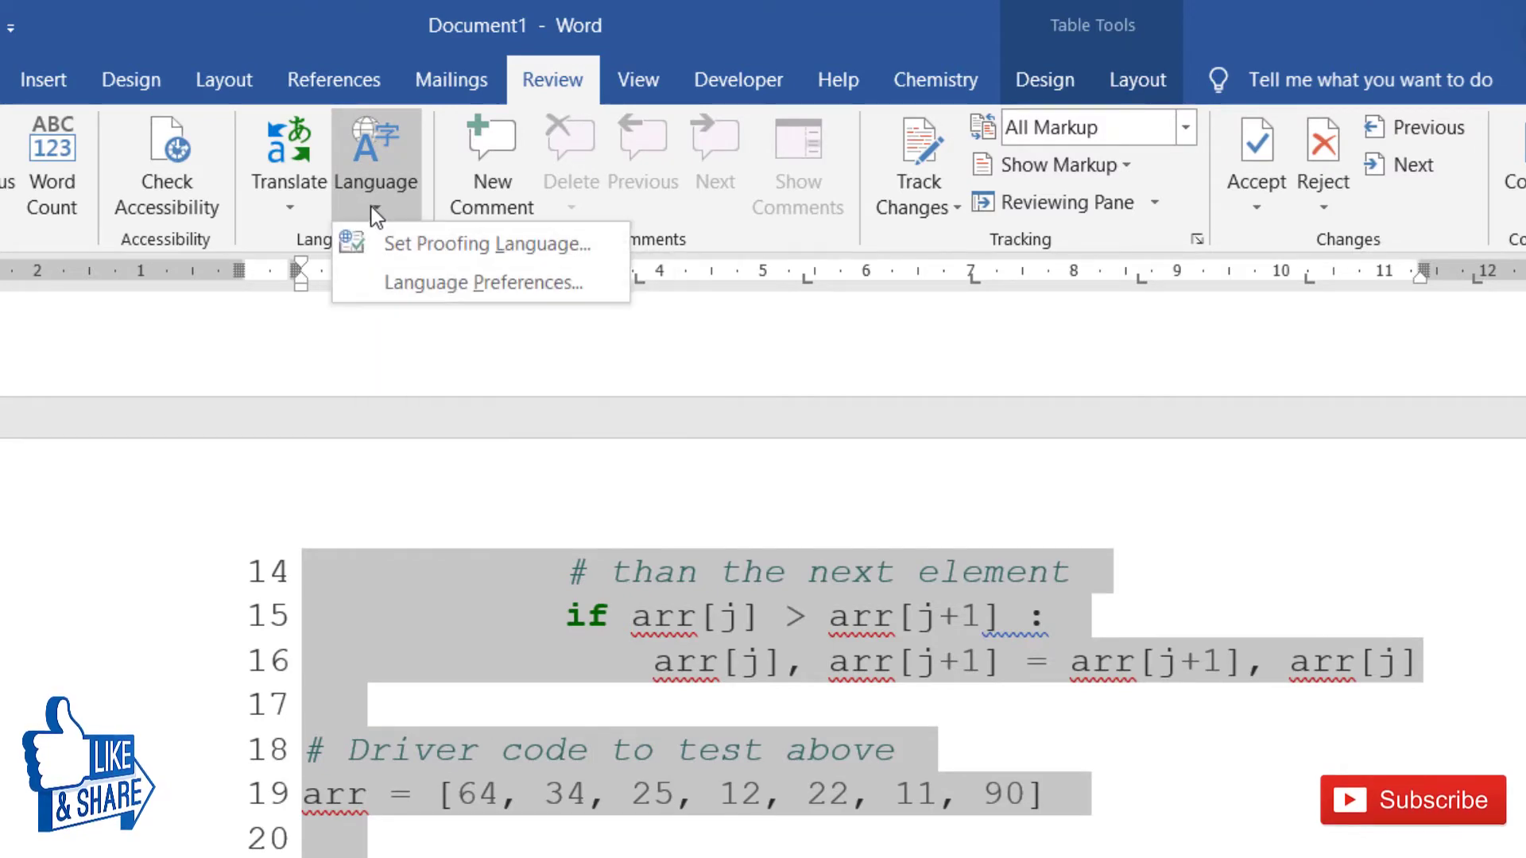
pyautogui.click(447, 248)
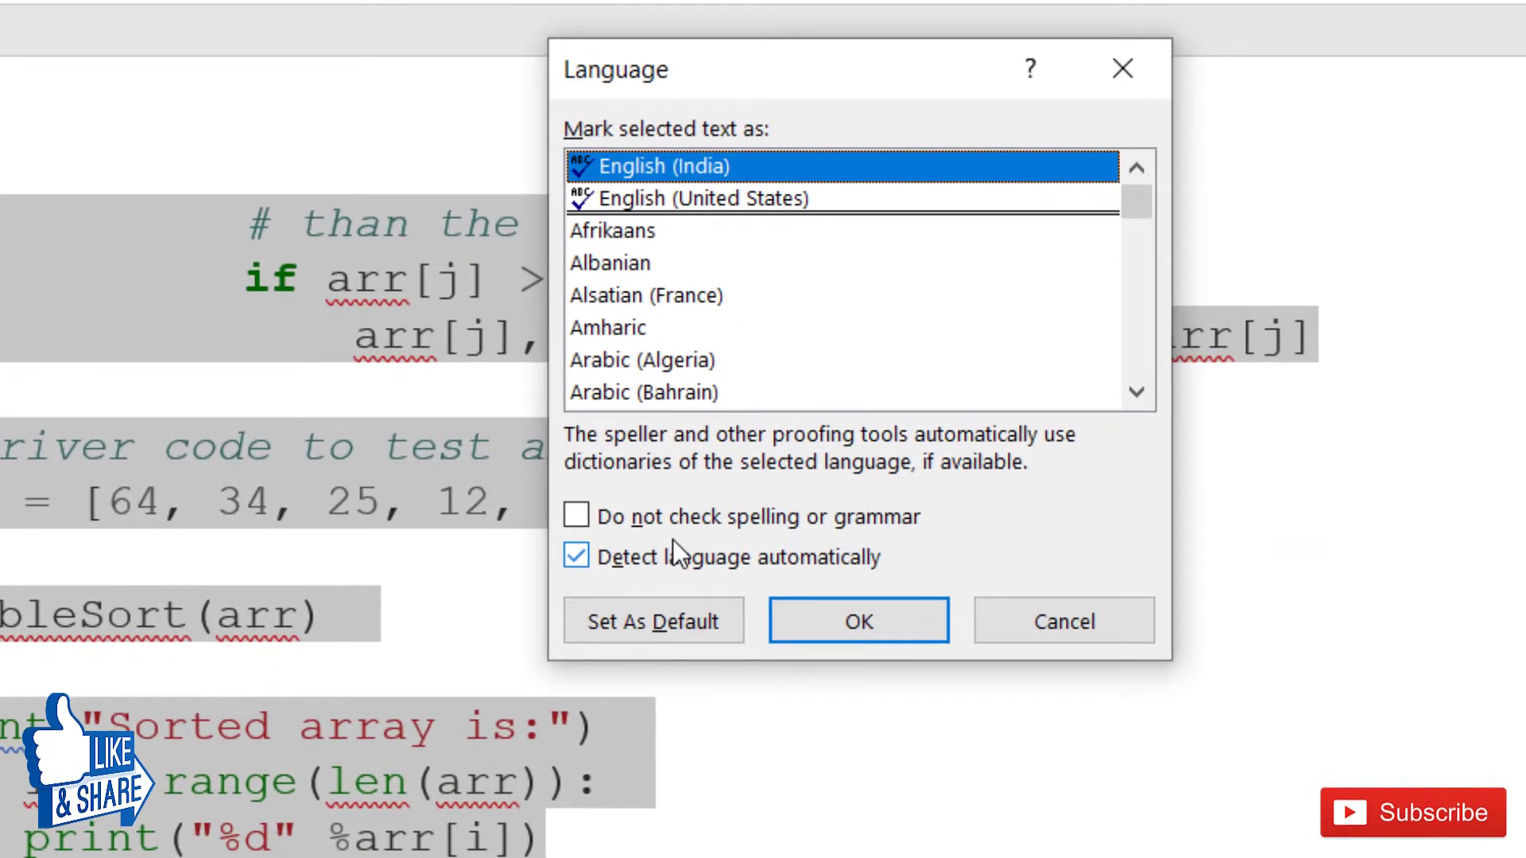
pyautogui.click(589, 558)
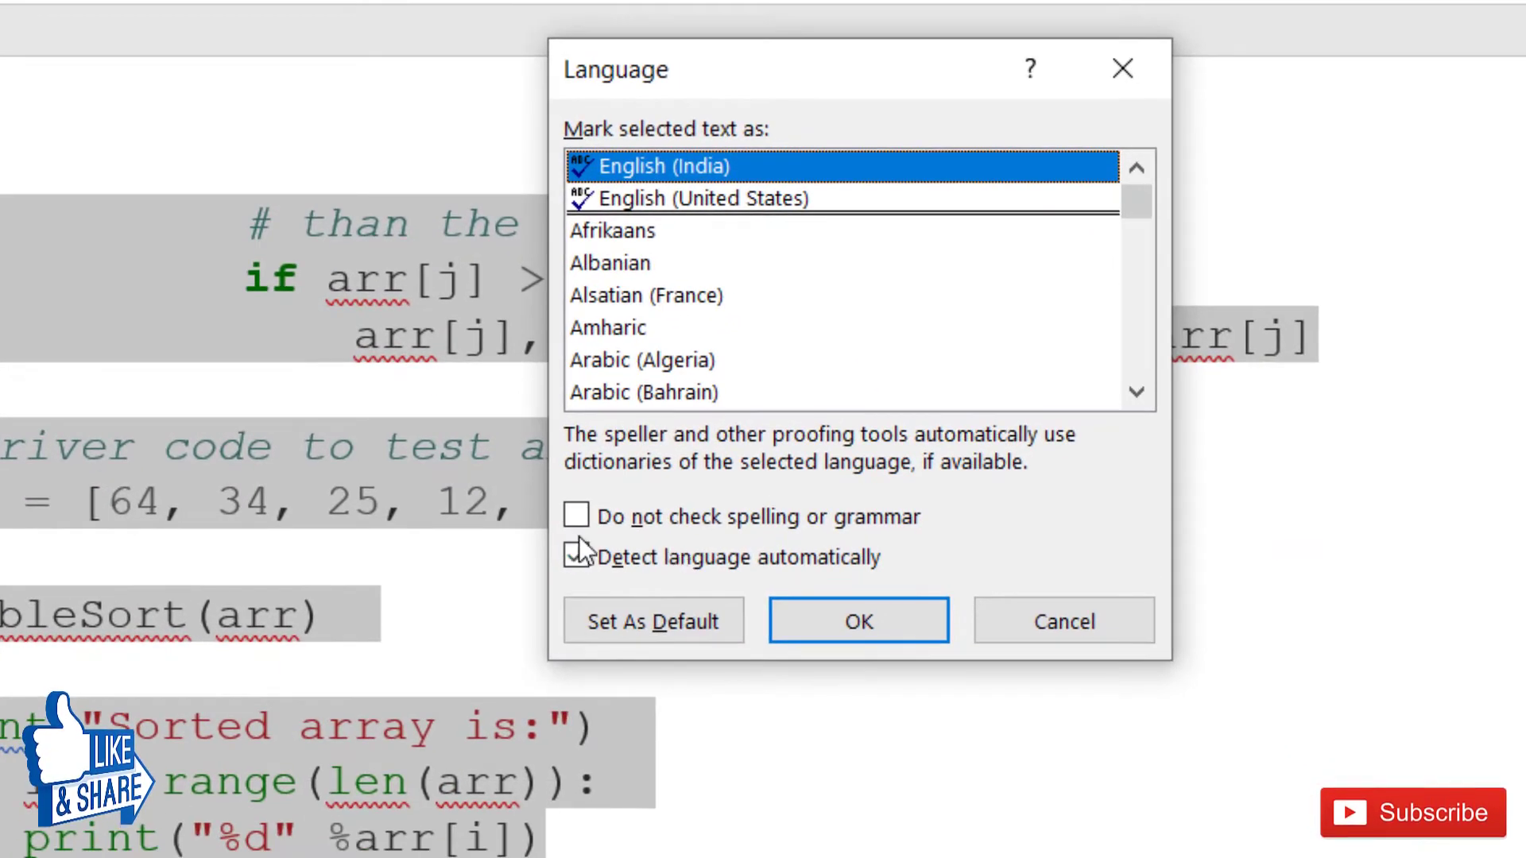
pyautogui.click(573, 518)
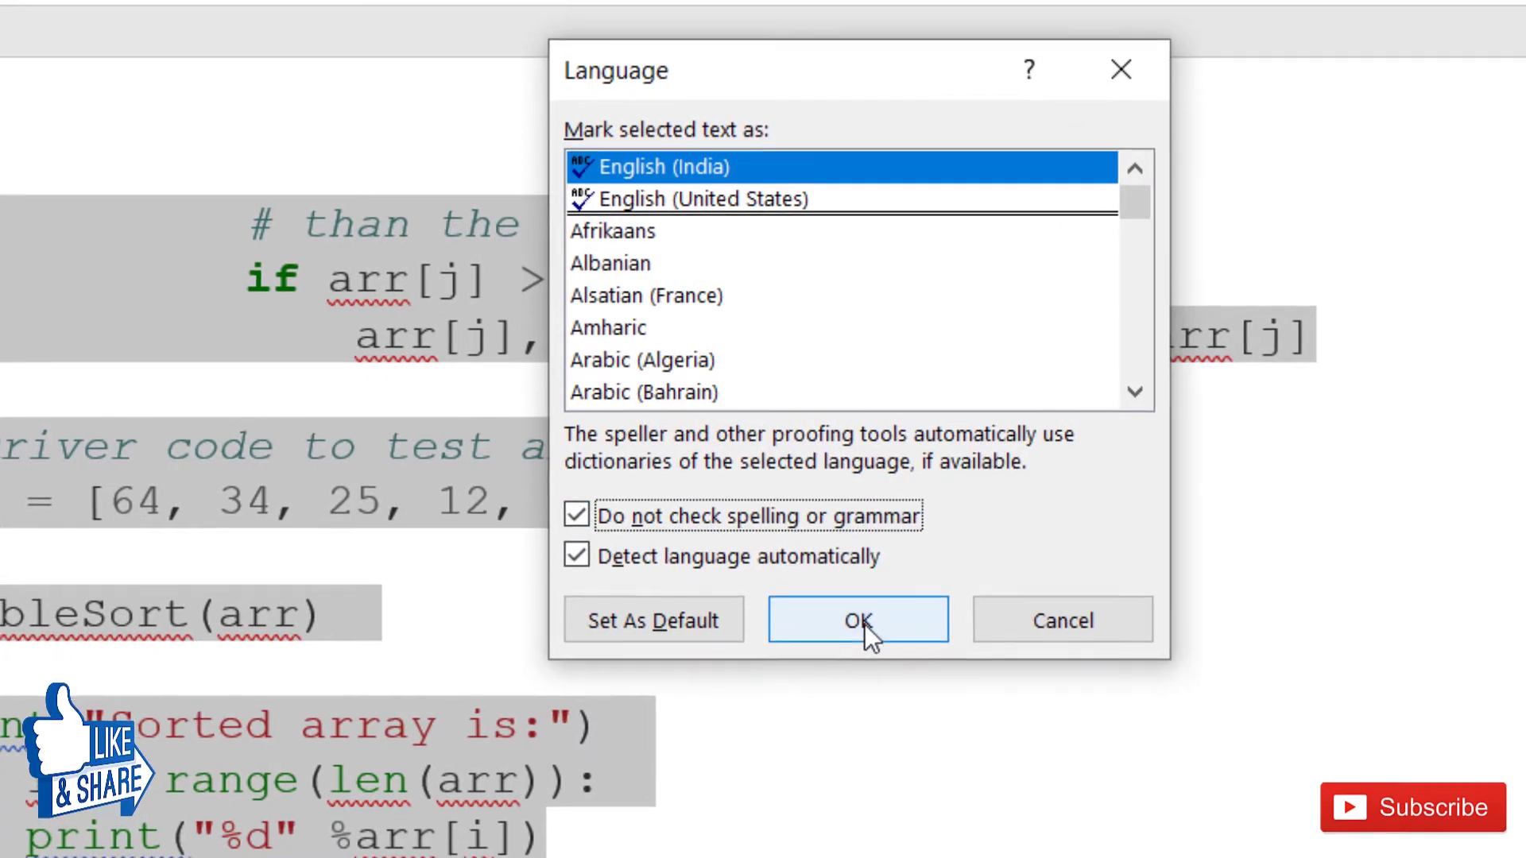
pyautogui.click(865, 624)
pyautogui.click(611, 642)
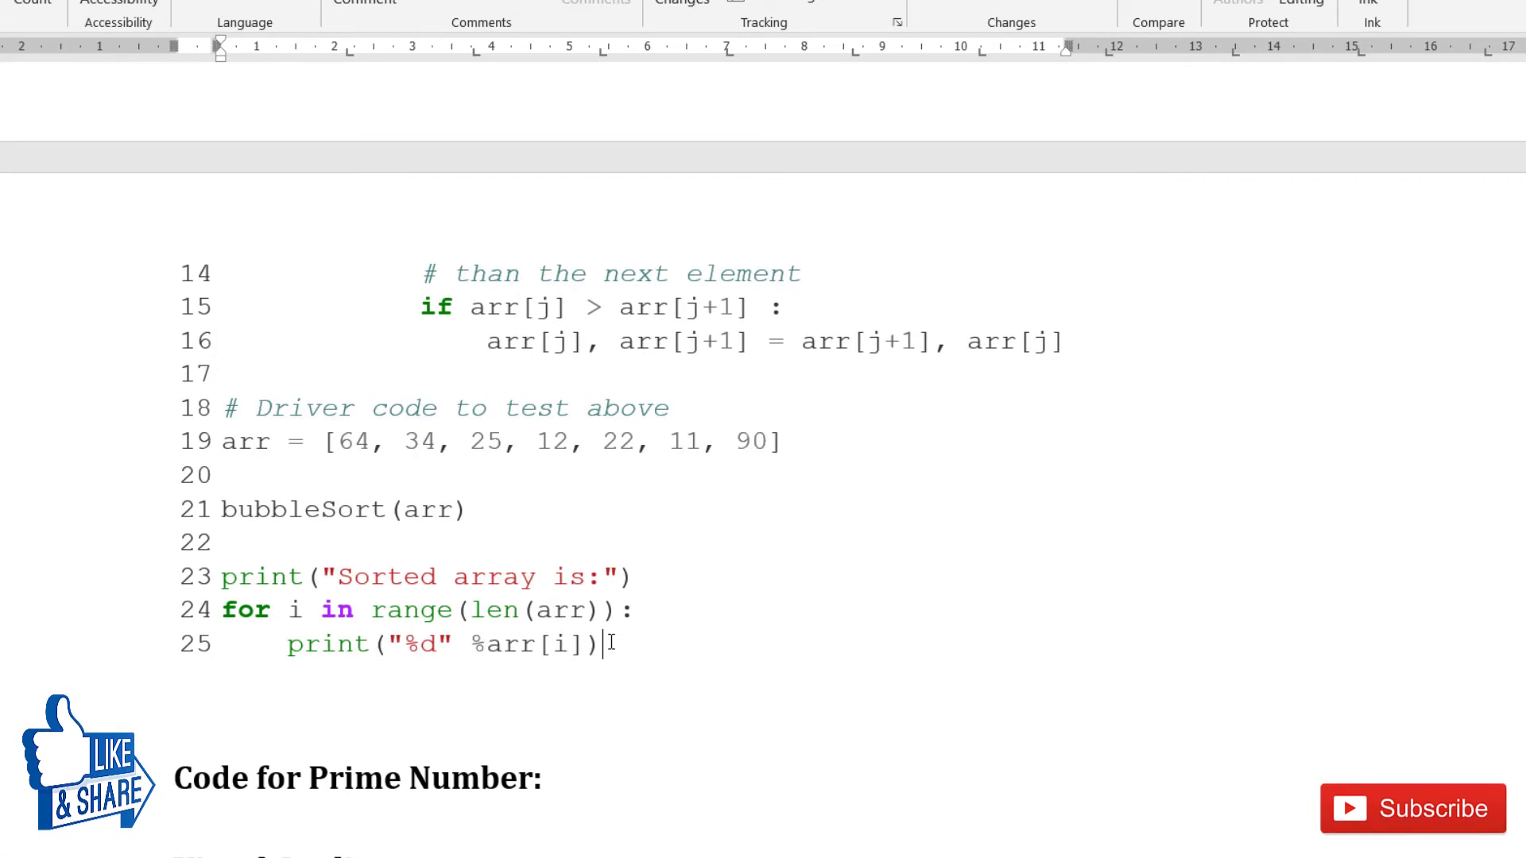
# Insert a new OpenDocument Text object from the Insert > Object Create New list
pyautogui.scroll(8, 612, 642)
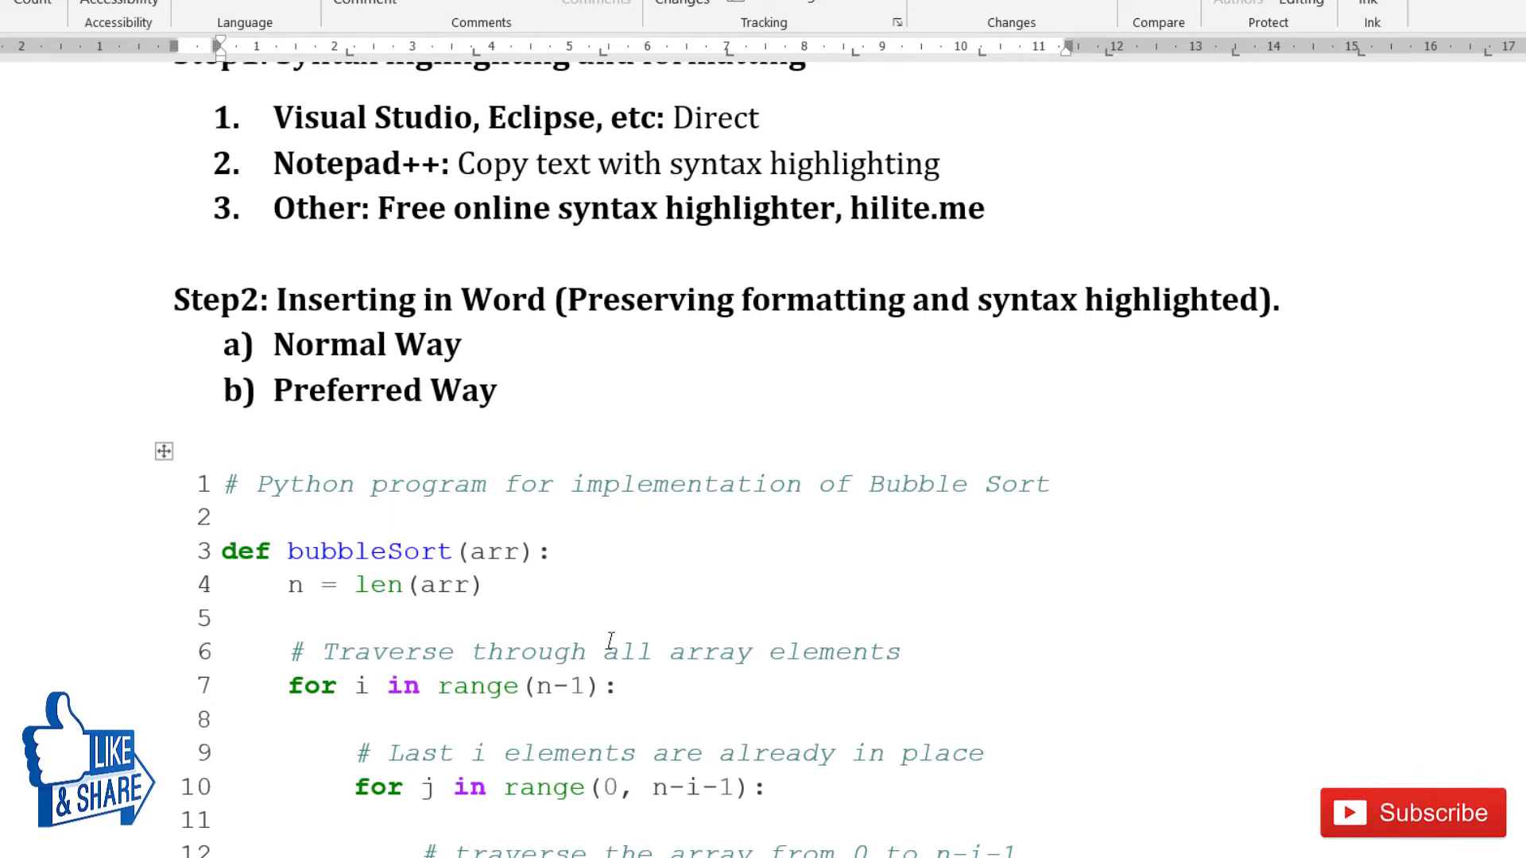
pyautogui.scroll(-2, 611, 641)
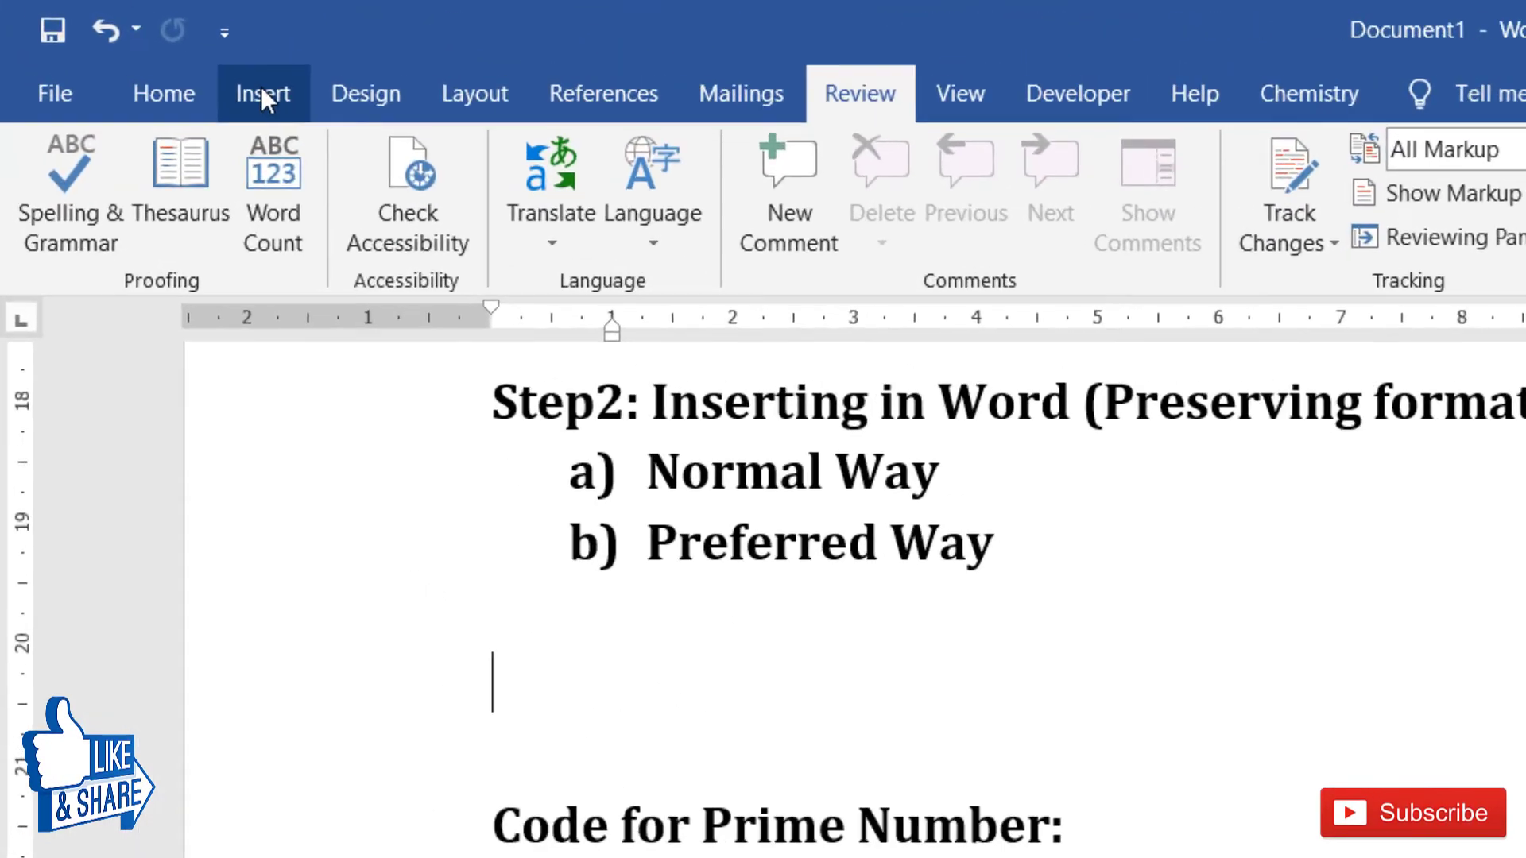
pyautogui.click(167, 58)
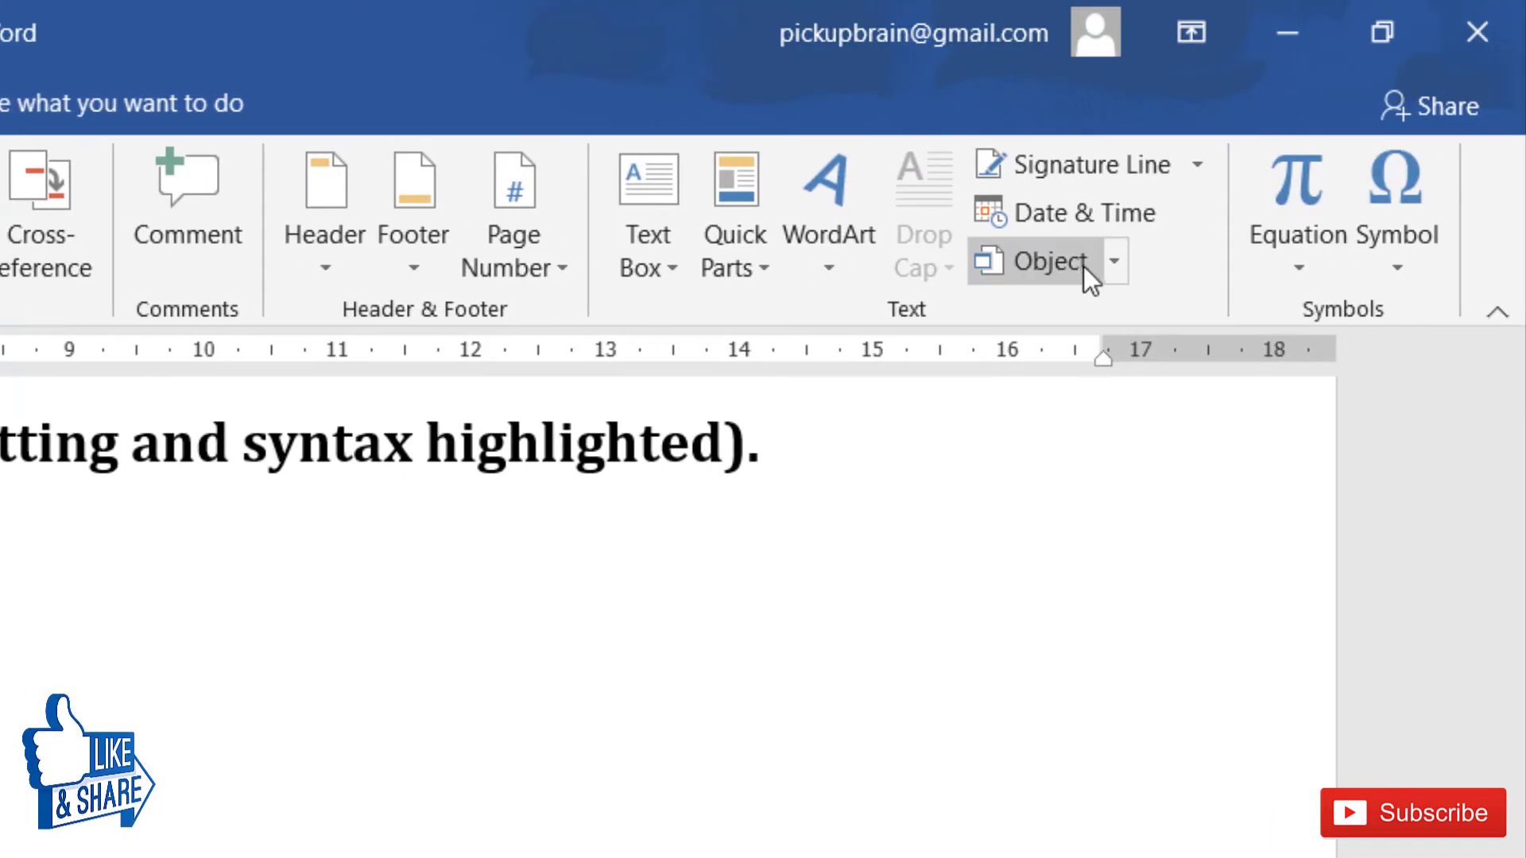
pyautogui.click(1089, 262)
pyautogui.scroll(-5, 819, 442)
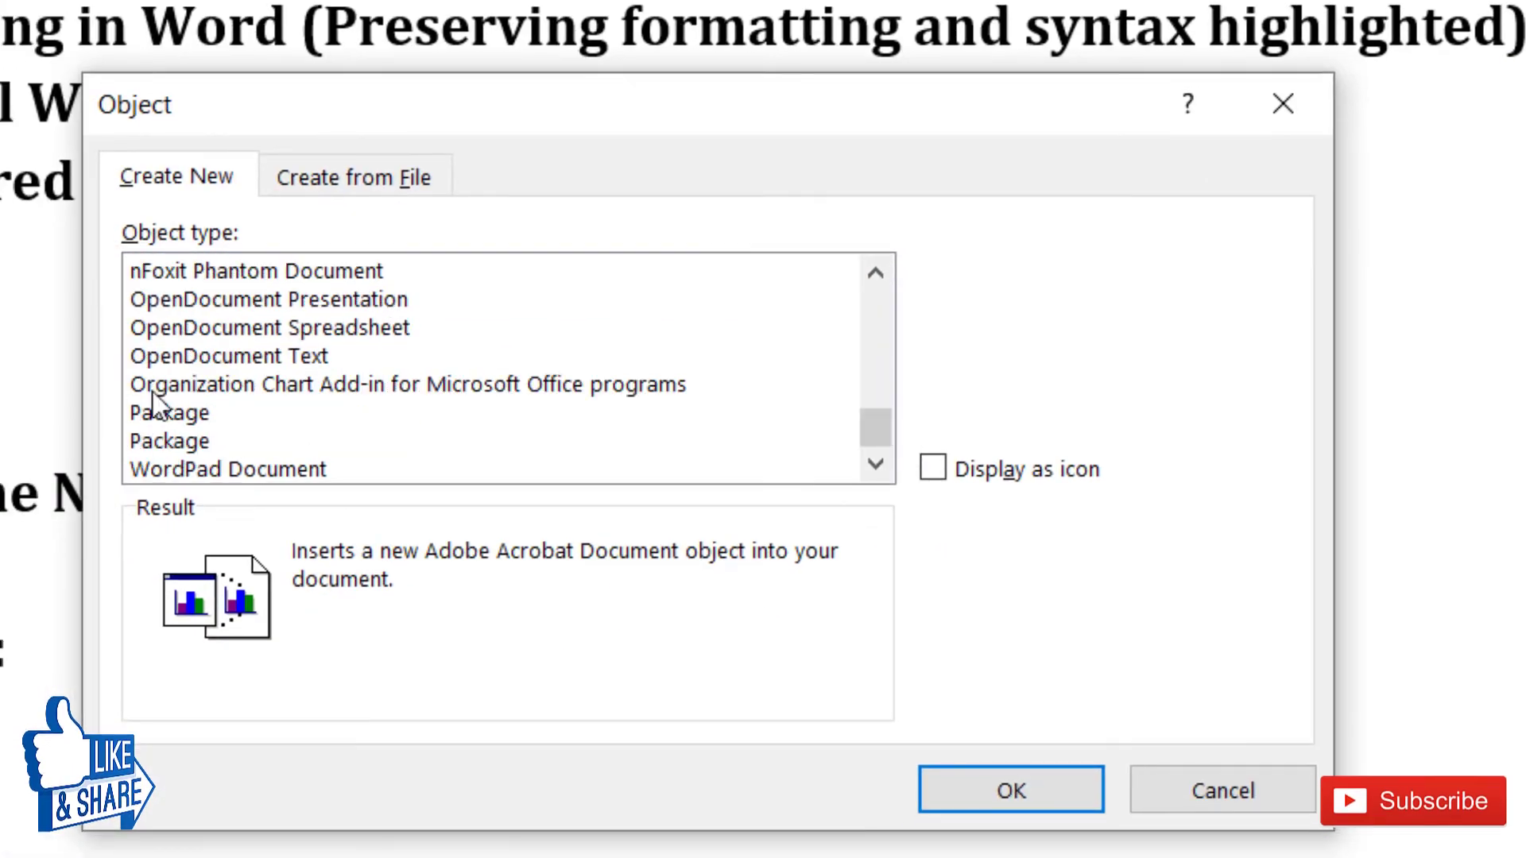
pyautogui.click(178, 356)
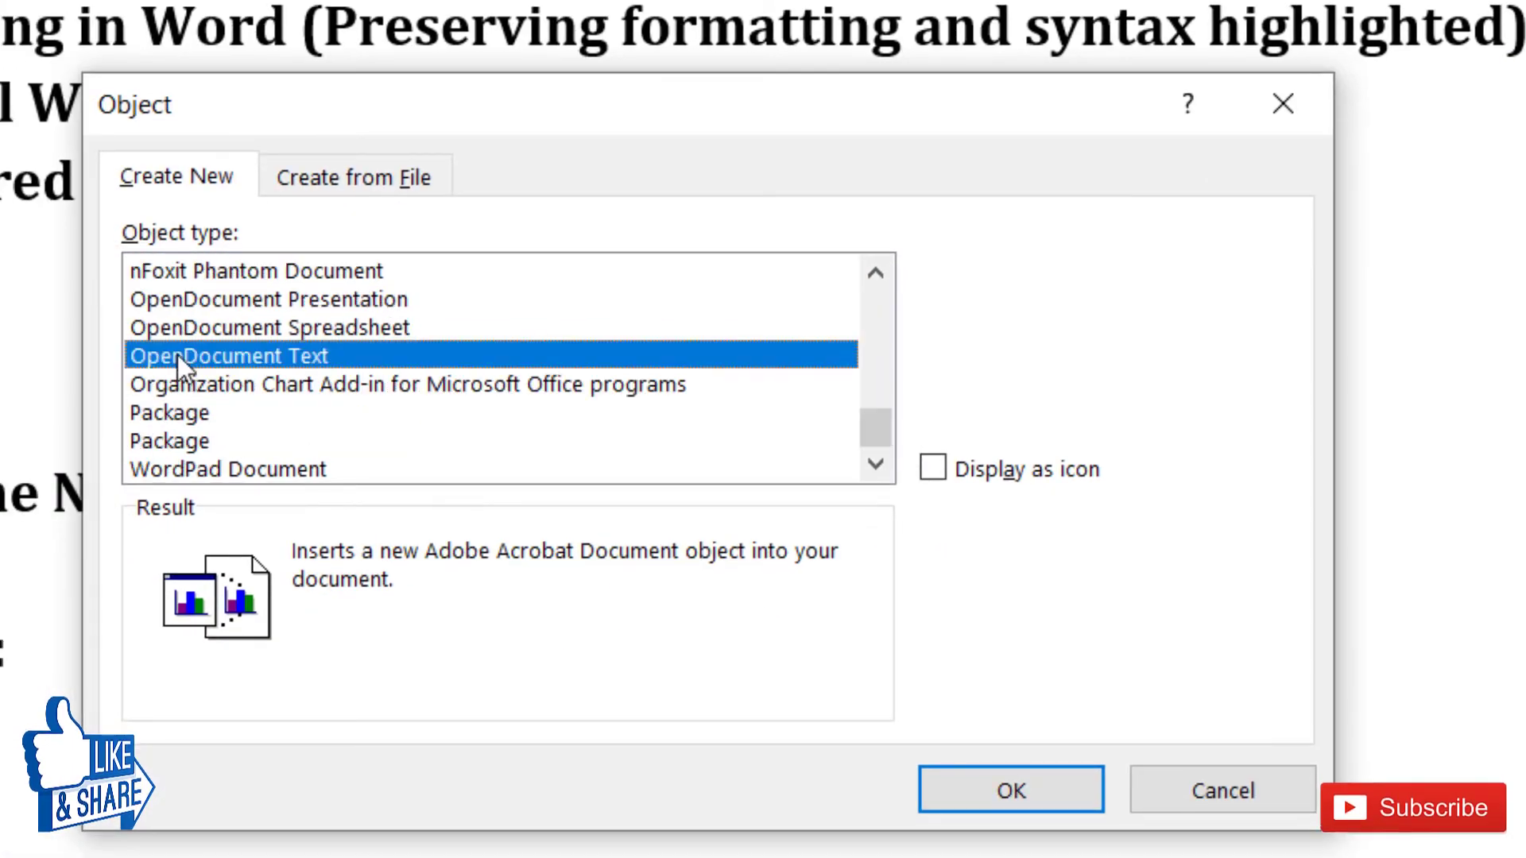
pyautogui.click(1006, 790)
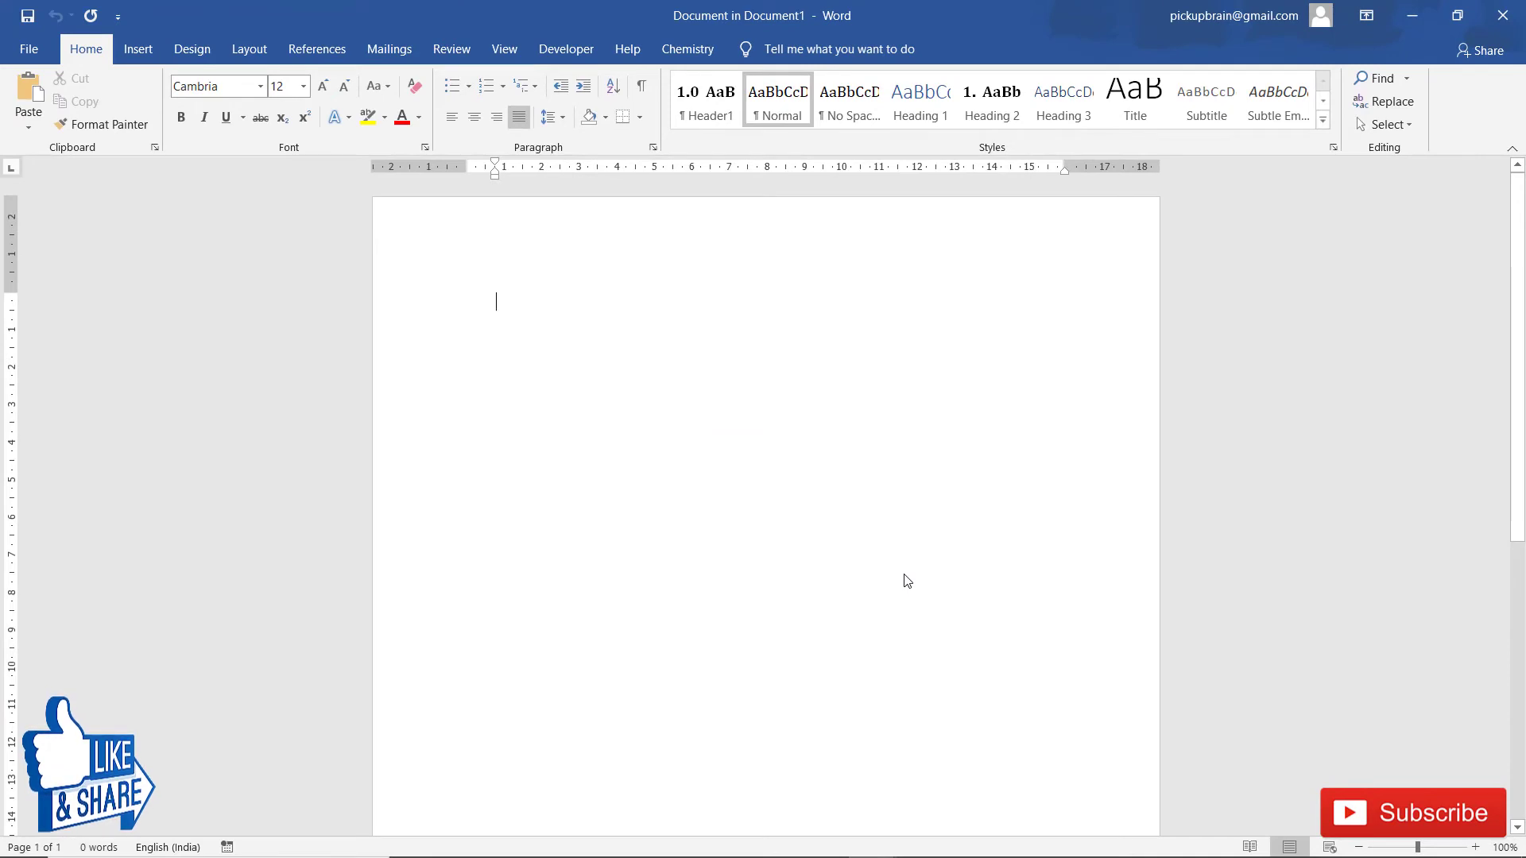
# Move the left indent to the margin and paste the highlighted code into the embedded document
pyautogui.moveTo(495, 178); pyautogui.dragTo(469, 178)
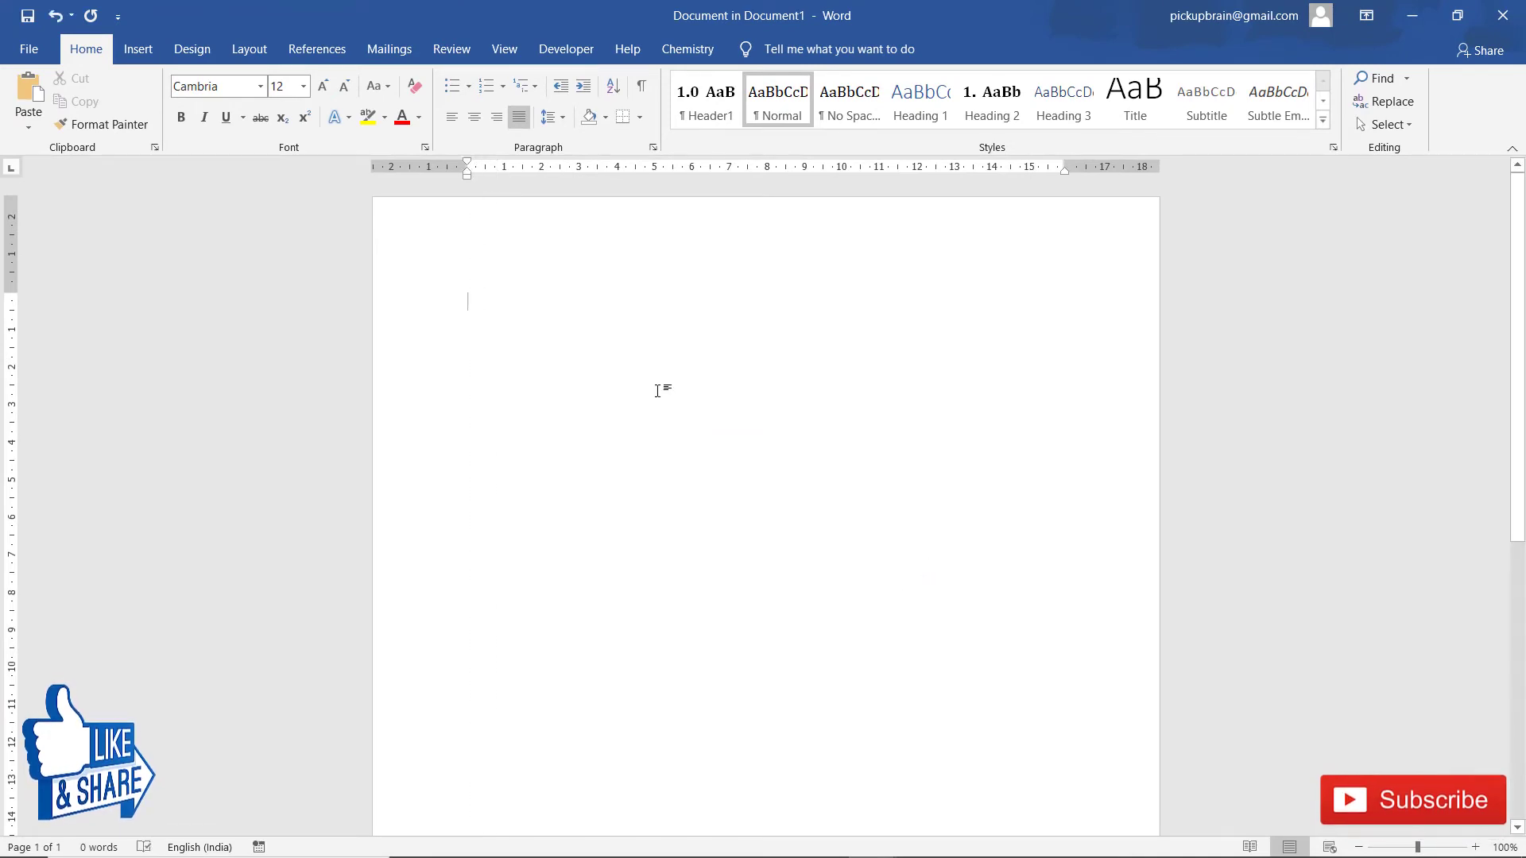
pyautogui.write('# Python program for implementation of Bubble Sort  def bubbleSort(arr):     n = len(arr)      # Traverse through all array elements     for i in range(n-1):          # Last i elements are already in place         for j in range(0, n-i-1):              # traverse the array from 0 to n-i-1             # Swap if the element found is greater             # than the next element             if arr[j] > arr[j+1] :                 arr[j], arr[j+1] = arr[j+1], arr[j]  # Driver code to test above arr = [64, 34, 25, 12, 22, 11, 90]  bubbleSort(arr)  print("Sorted array is:") for i in range(len(arr)):     print("%d" %arr[i])')
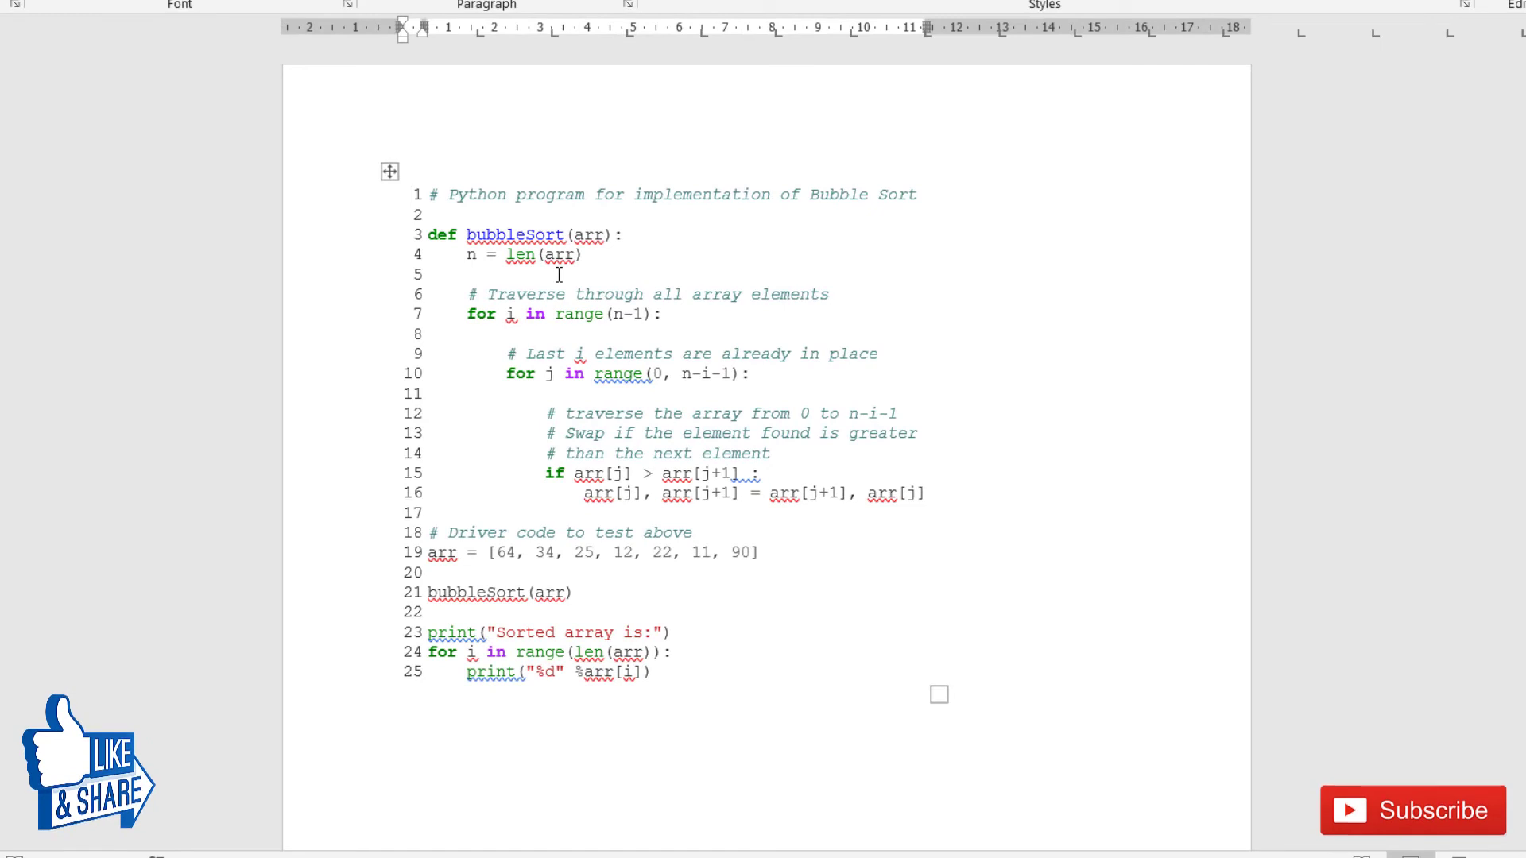
pyautogui.click(529, 236)
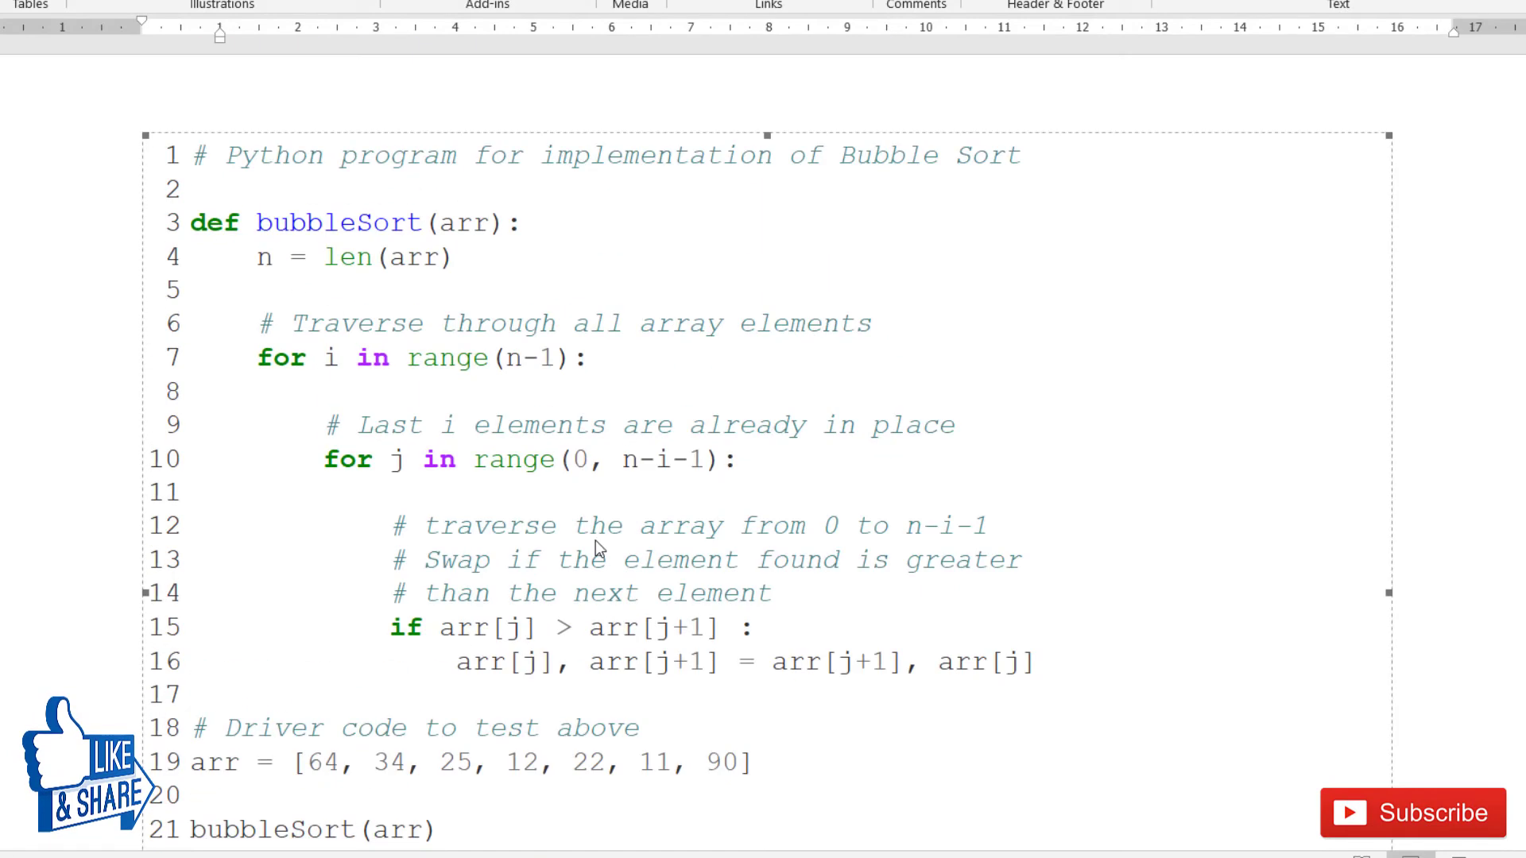
# Scroll down to review the 25-line bubble-sort object ending above 'Code for Prime Number:'
pyautogui.scroll(-3, 599, 548)
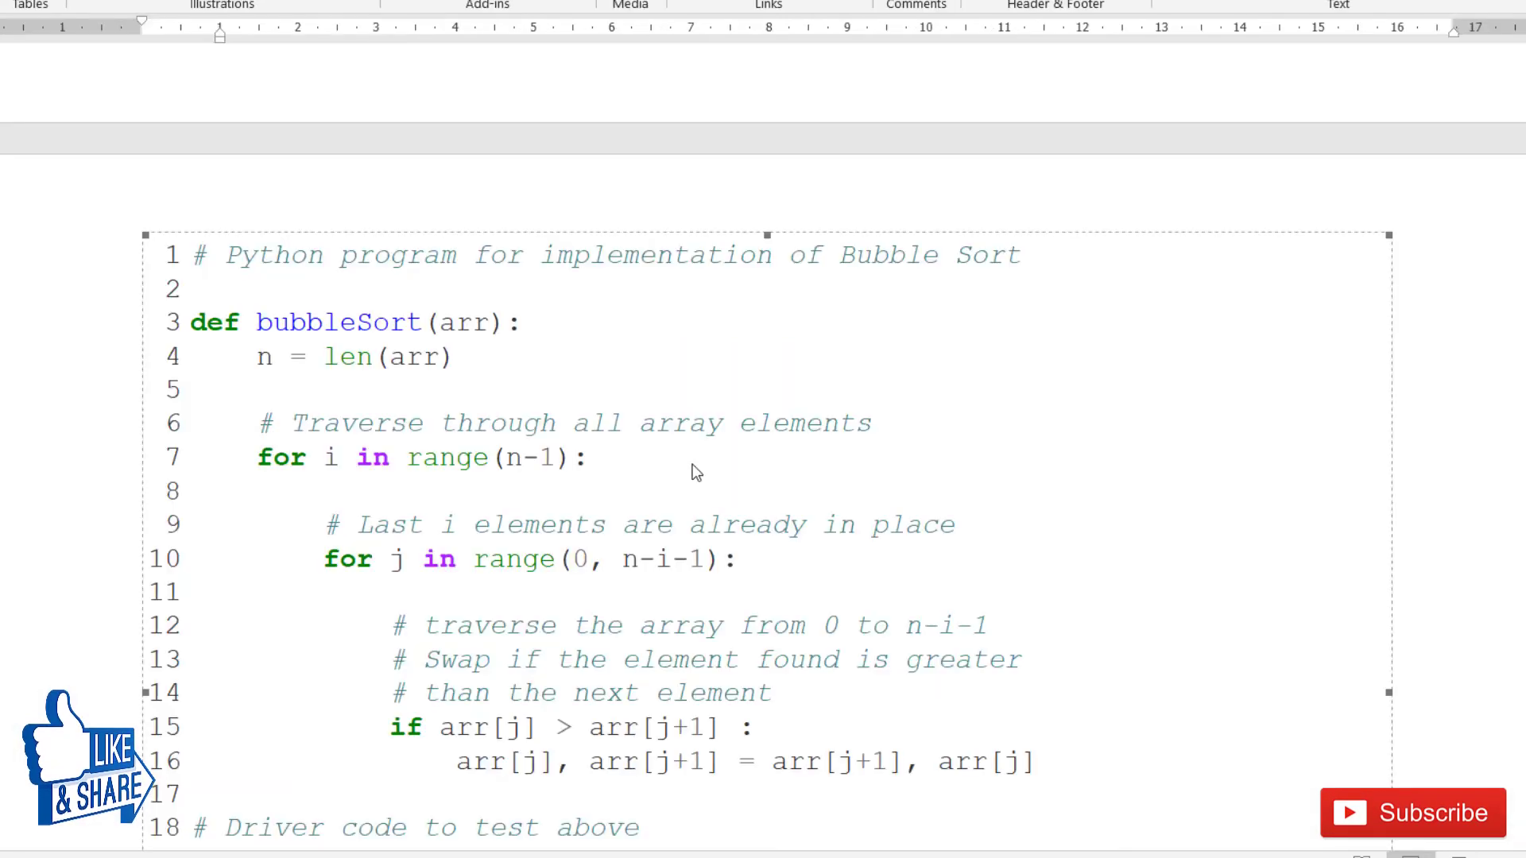
pyautogui.scroll(-3, 695, 470)
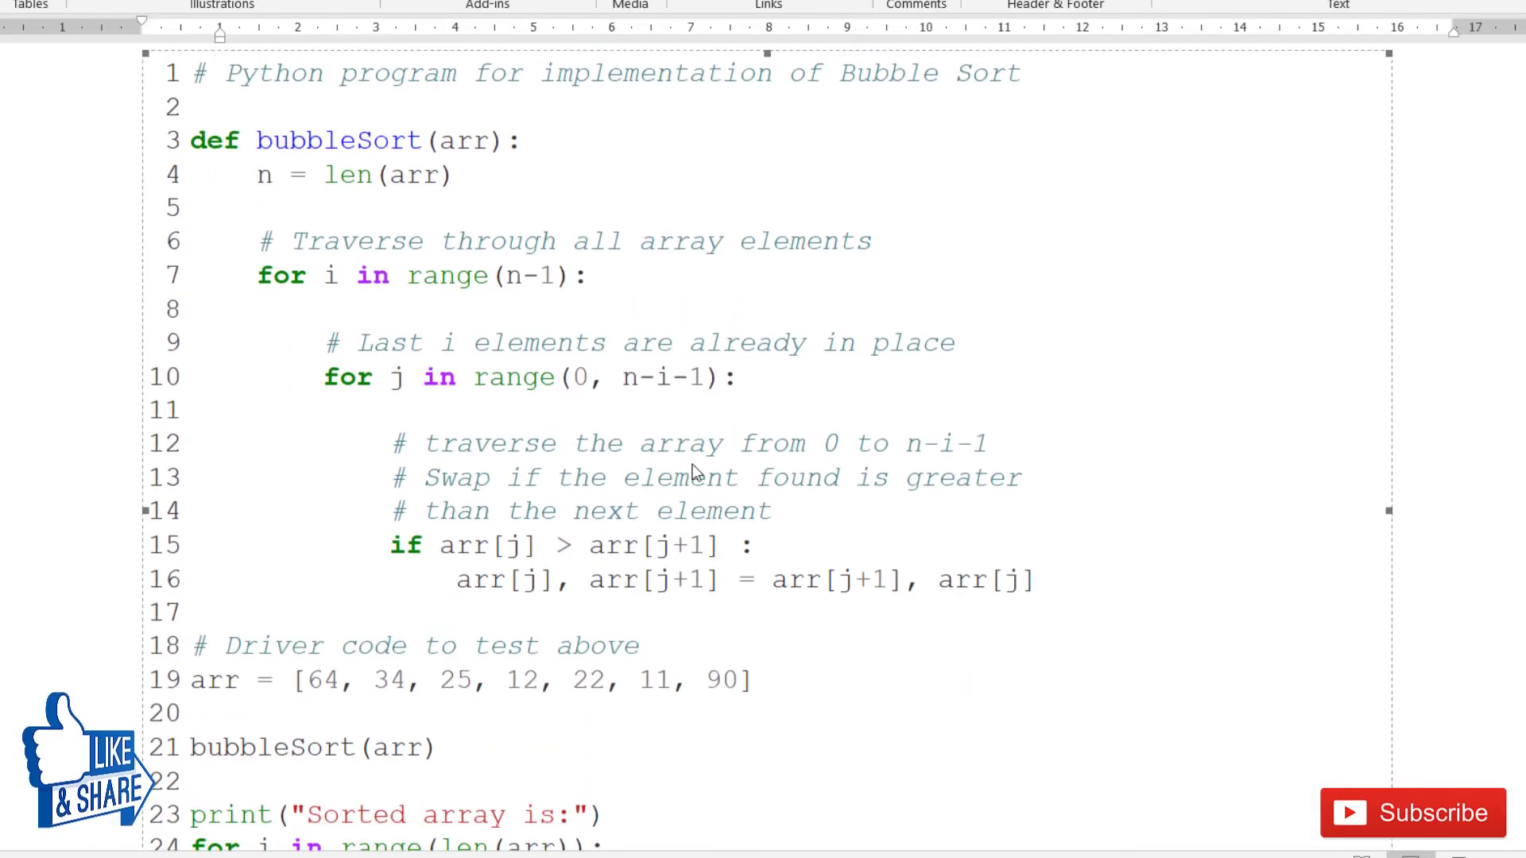